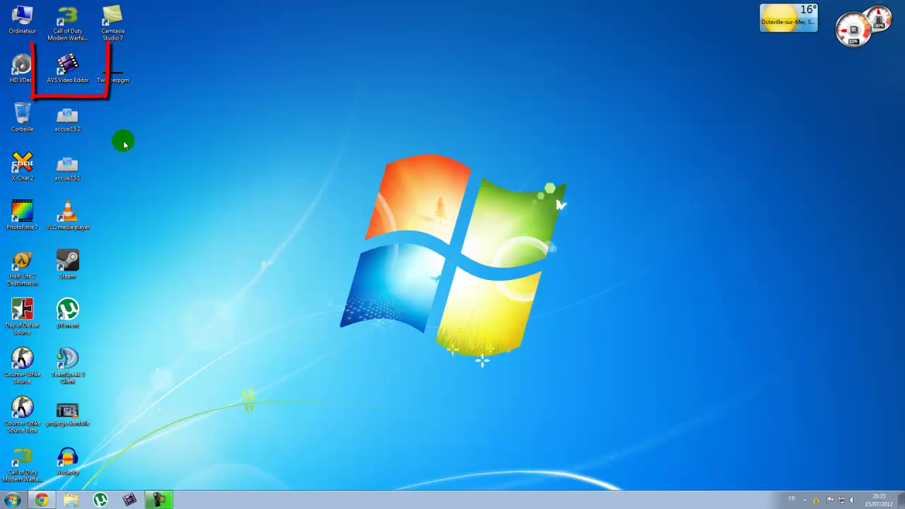
# Launch AVS Video Editor from the desktop and dismiss the Windows colour scheme notification
pyautogui.click(68, 68)
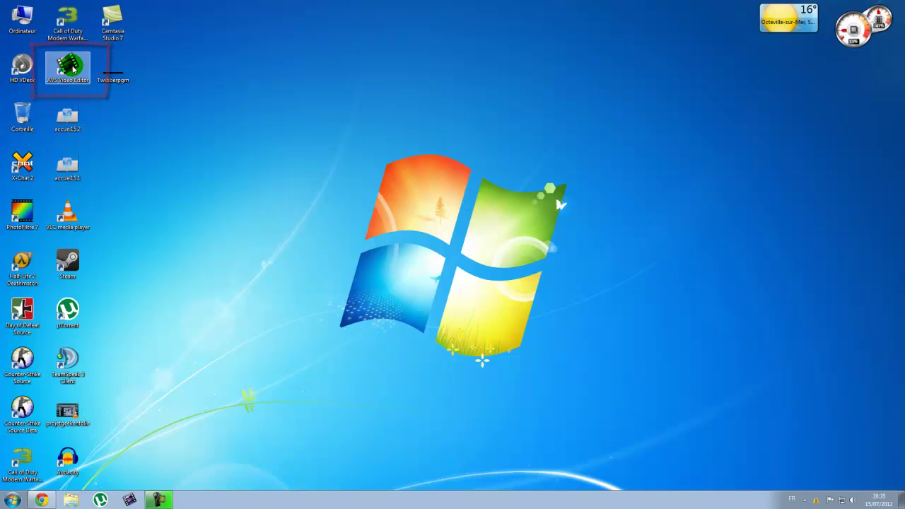
pyautogui.doubleClick(73, 68)
pyautogui.click(208, 116)
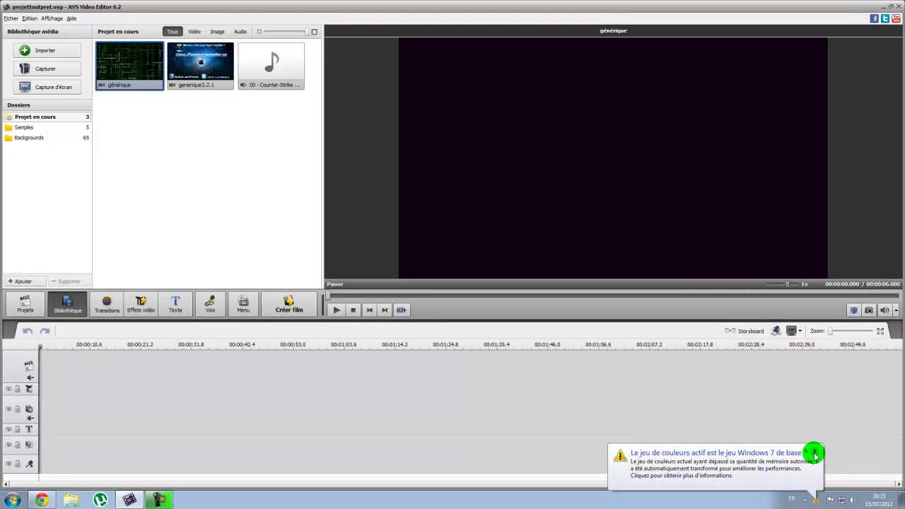
pyautogui.click(814, 453)
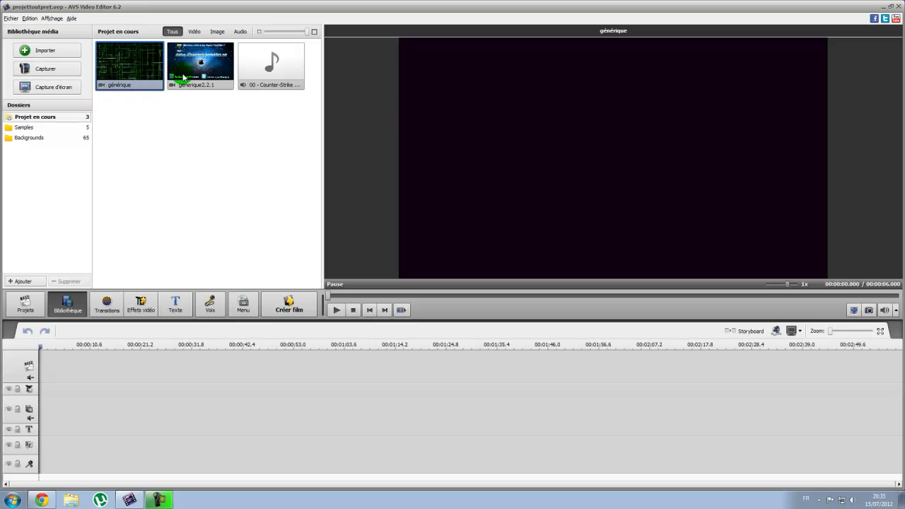
# Create a new empty project in place of projettoutpret.vep
pyautogui.click(12, 19)
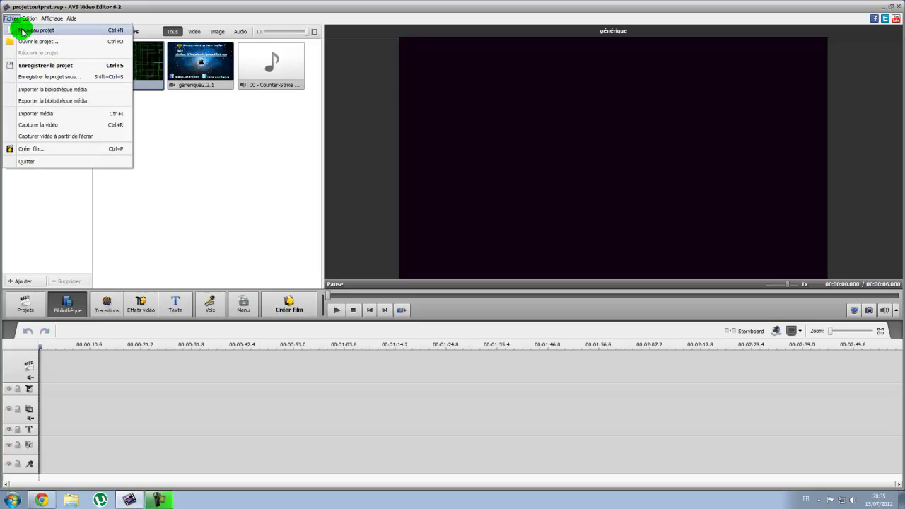
pyautogui.click(121, 32)
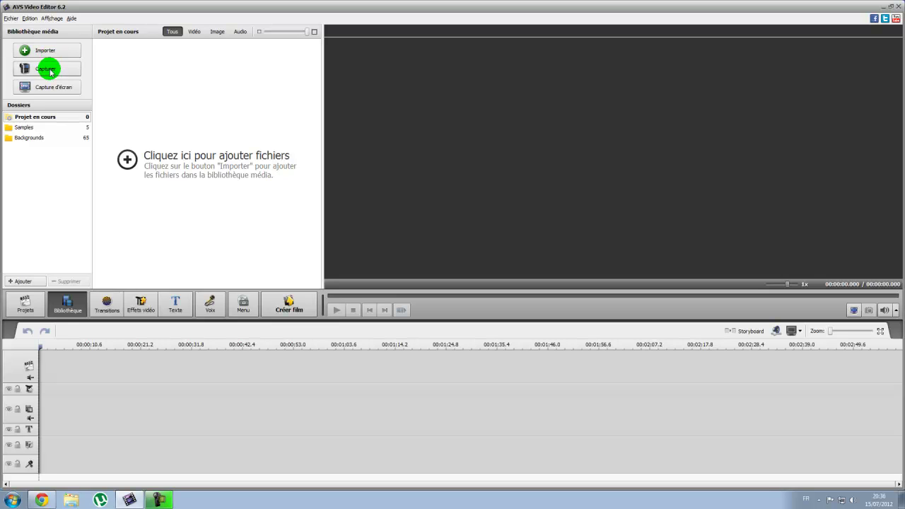
# Try to create a film from the empty project
pyautogui.click(10, 17)
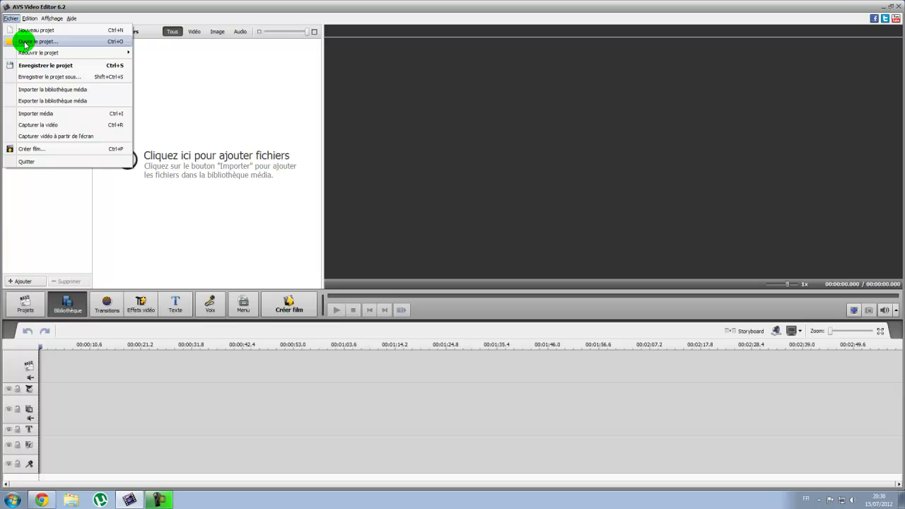
pyautogui.moveTo(35, 53)
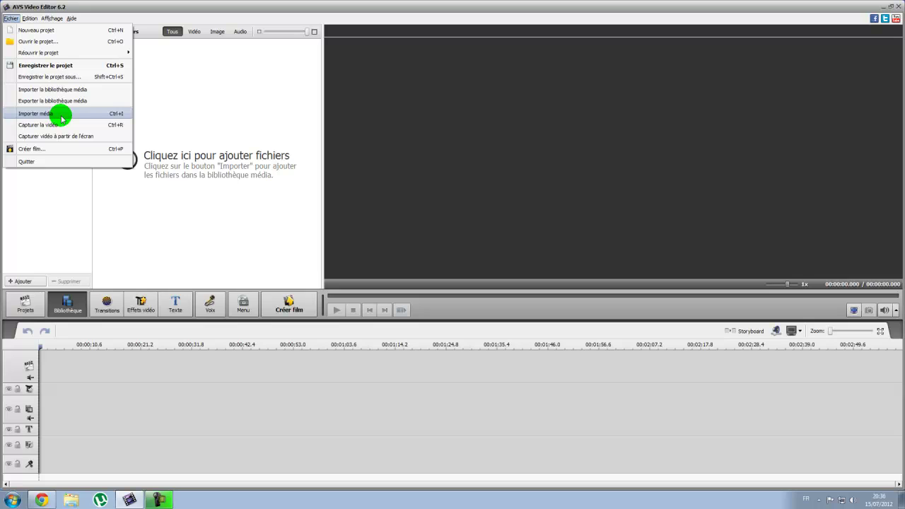
pyautogui.click(83, 148)
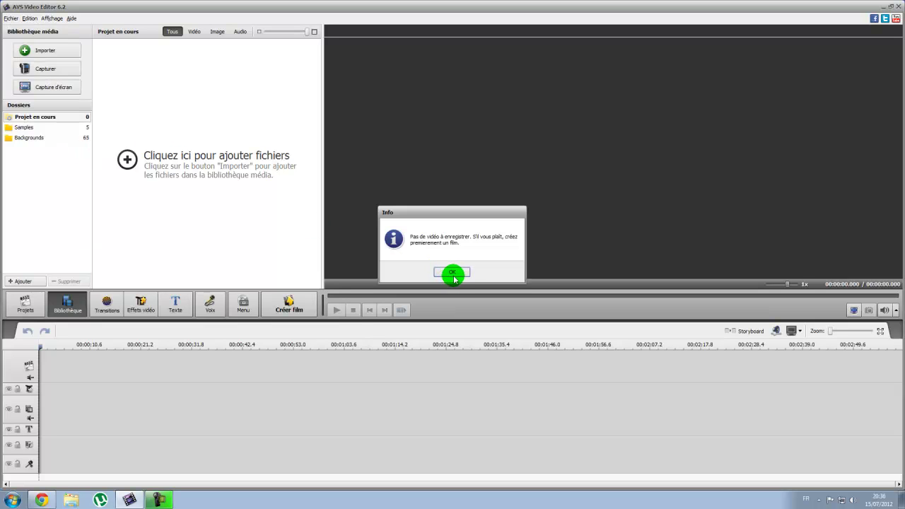
pyautogui.click(453, 273)
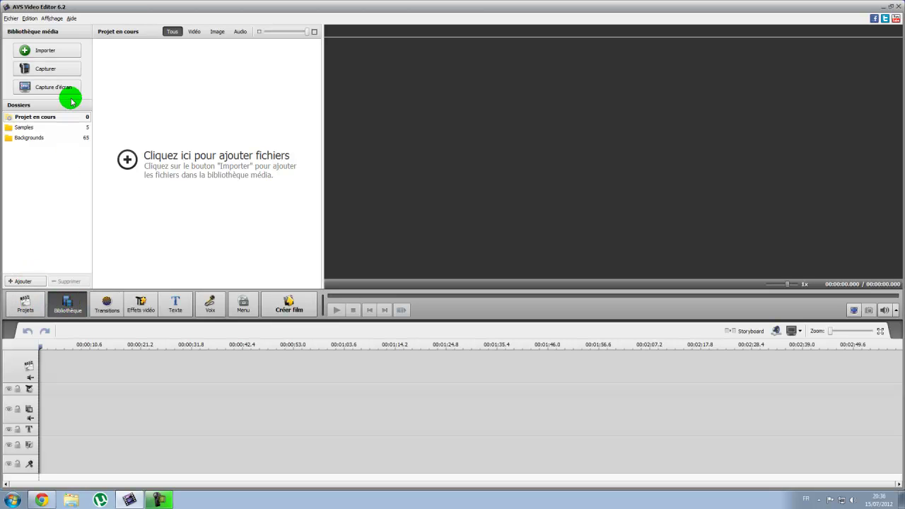
# Import the générique and generique2.2.1 videos from the Générique folder into the media library
pyautogui.click(50, 55)
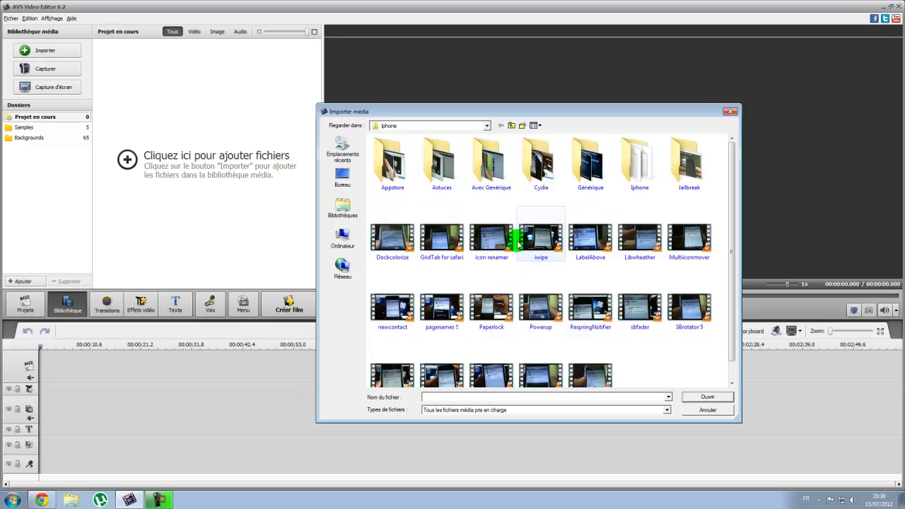
pyautogui.doubleClick(574, 169)
pyautogui.click(409, 174)
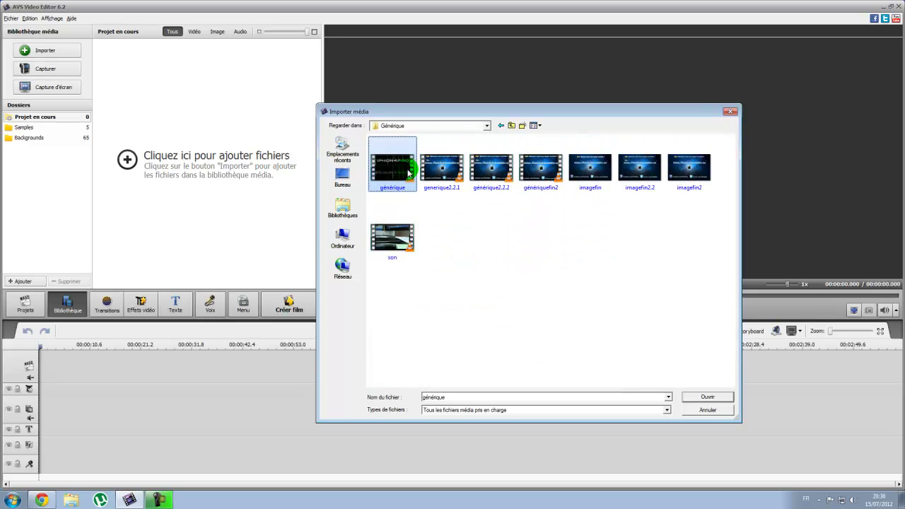
pyautogui.hotkey('shift', 'Right')
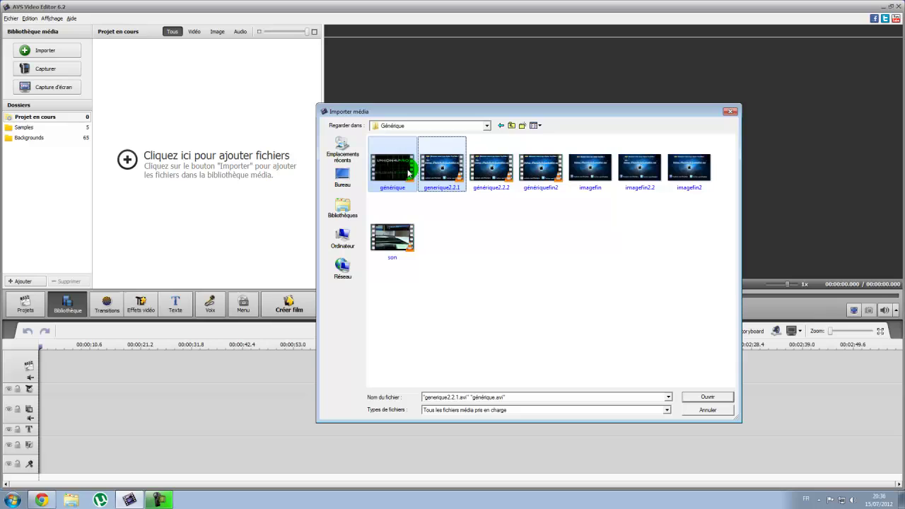
pyautogui.click(691, 398)
# Import the Multiiconmover video from the Iphone folder into the media library
pyautogui.click(61, 49)
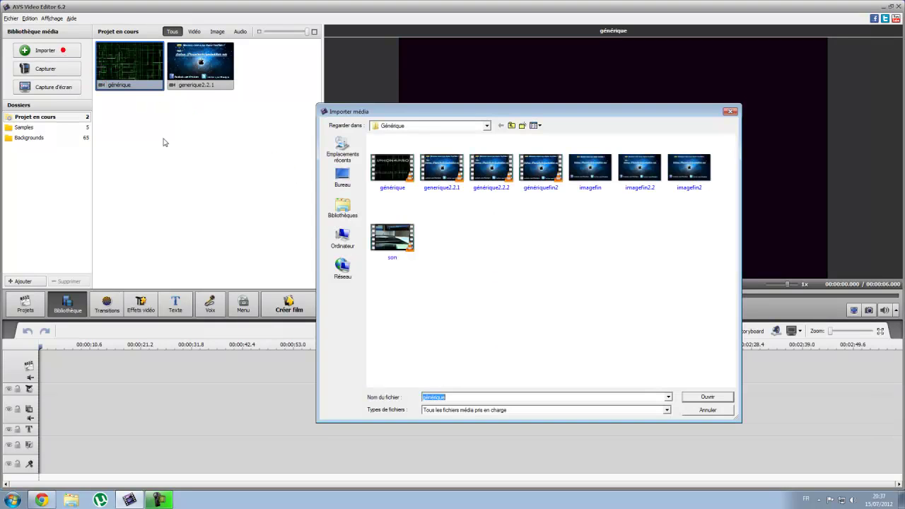
pyautogui.click(486, 126)
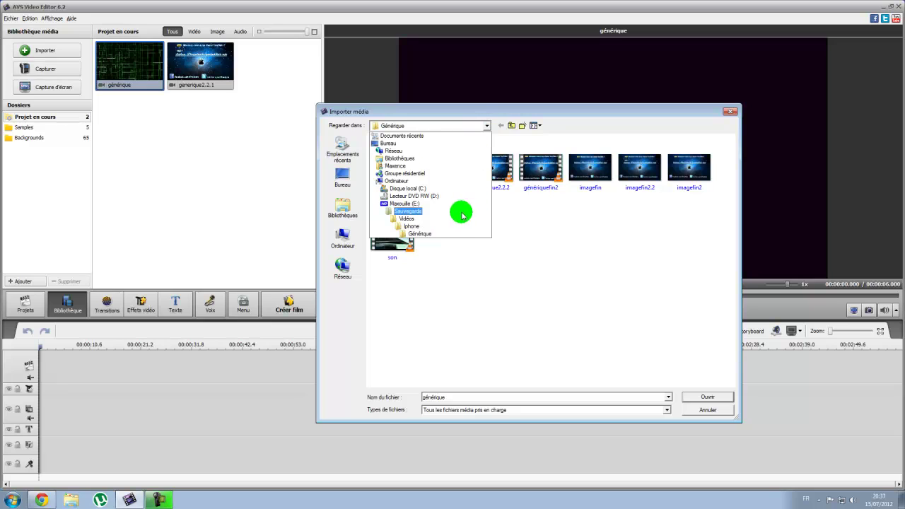
pyautogui.click(413, 227)
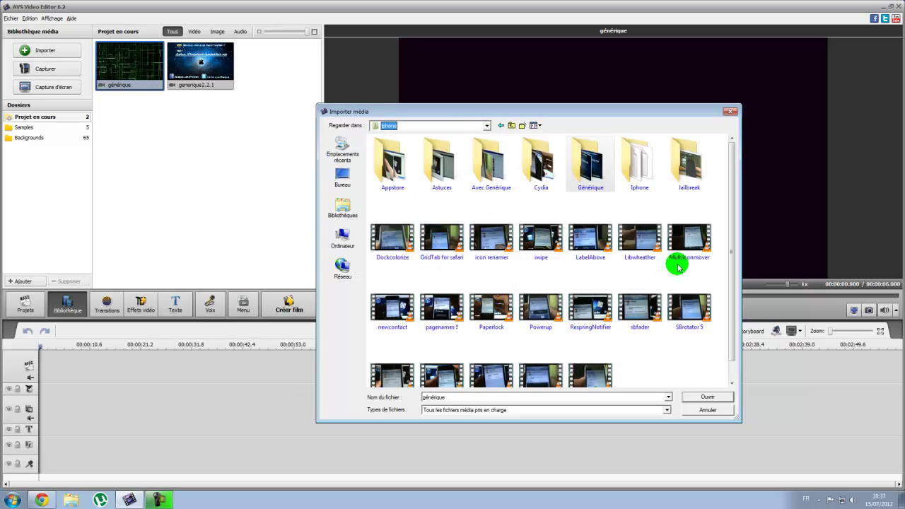
pyautogui.doubleClick(685, 244)
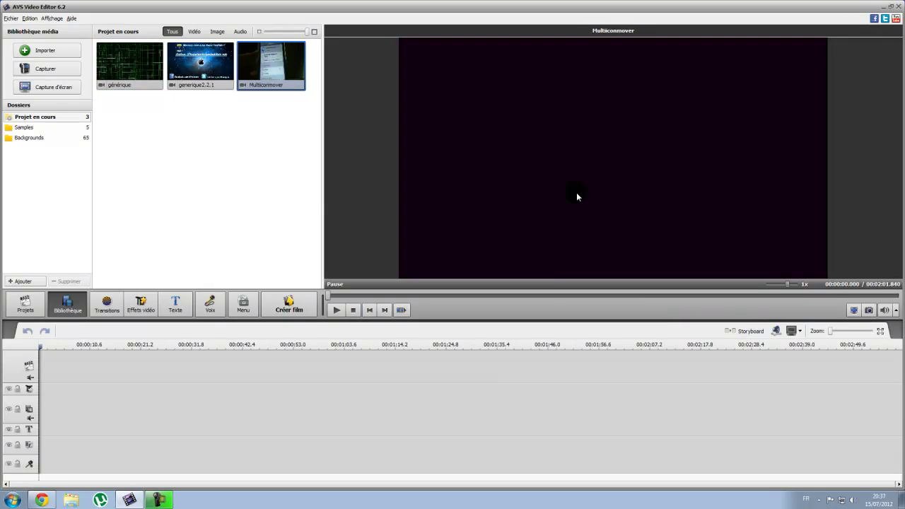
pyautogui.click(54, 57)
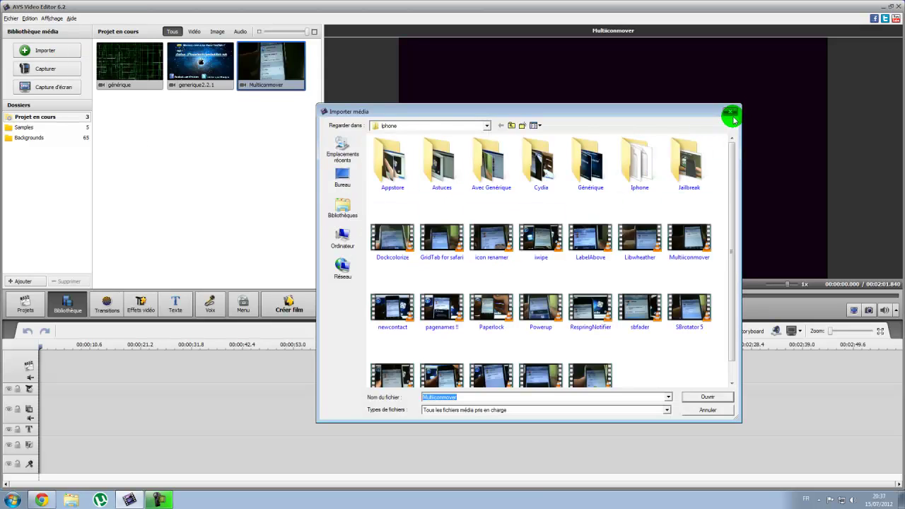
pyautogui.click(730, 113)
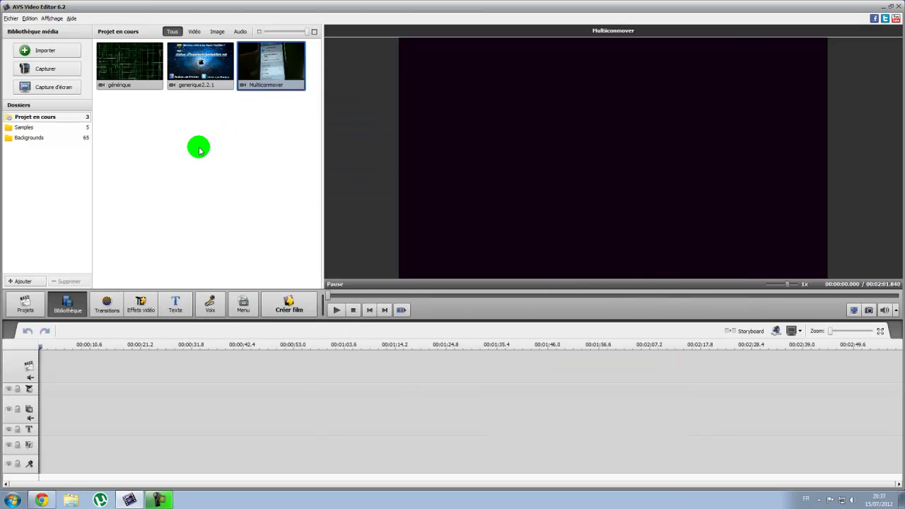
# Place générique, Multiiconmover and generique2.2.1 one after another on the timeline's main video track
pyautogui.moveTo(136, 79)
pyautogui.mouseDown()
pyautogui.moveTo(99, 325)
pyautogui.moveTo(61, 380)
pyautogui.mouseUp()
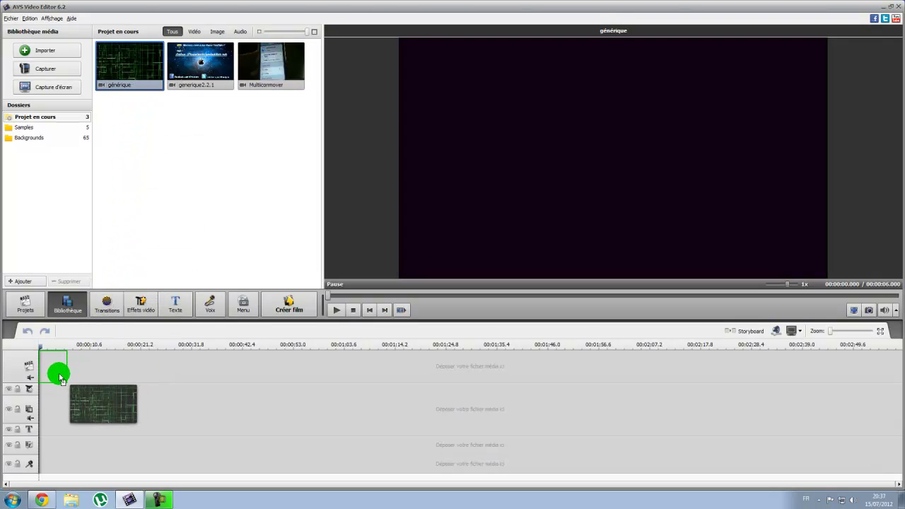
pyautogui.moveTo(61, 380); pyautogui.dragTo(58, 372)
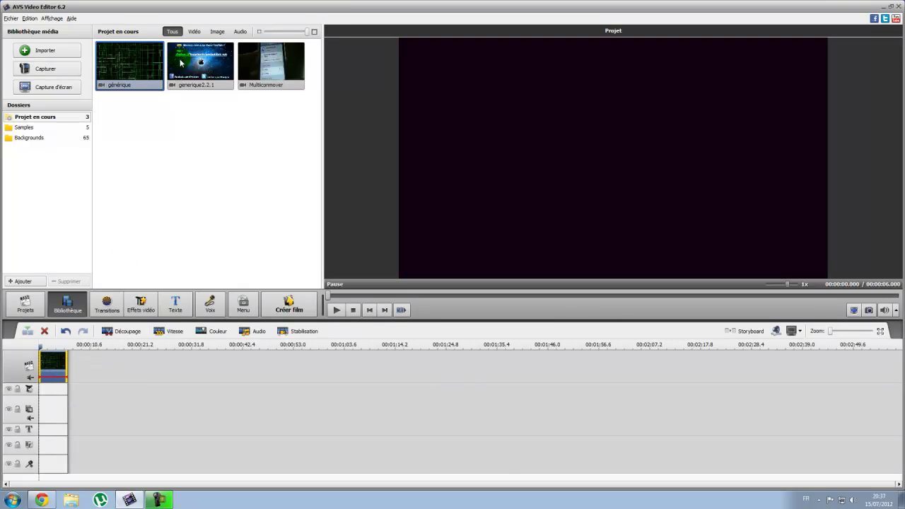
pyautogui.moveTo(260, 67); pyautogui.dragTo(96, 368)
pyautogui.moveTo(200, 68); pyautogui.dragTo(677, 357)
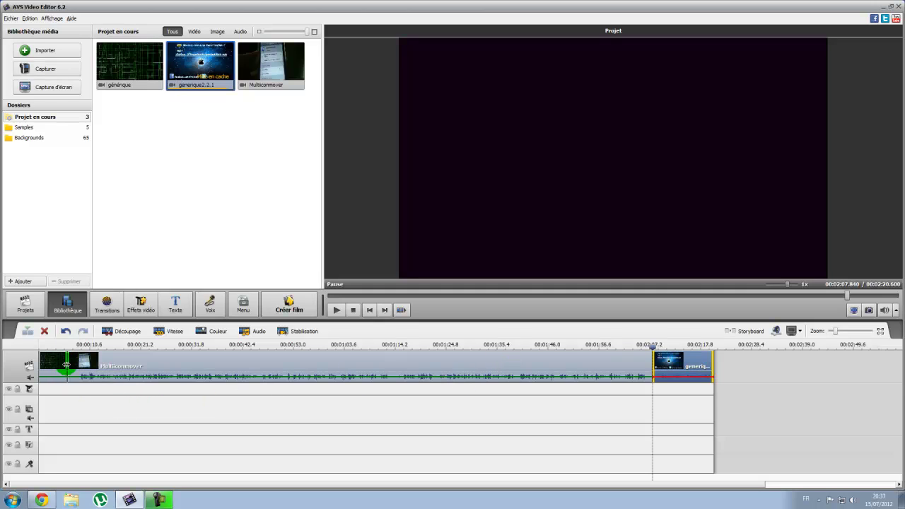
# Preview the cut between the générique and Multiiconmover clips
pyautogui.click(63, 345)
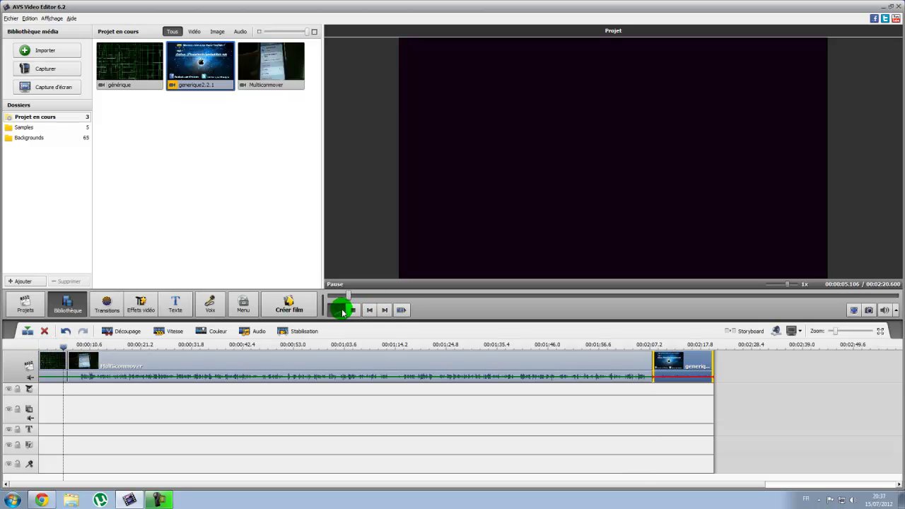
pyautogui.click(337, 309)
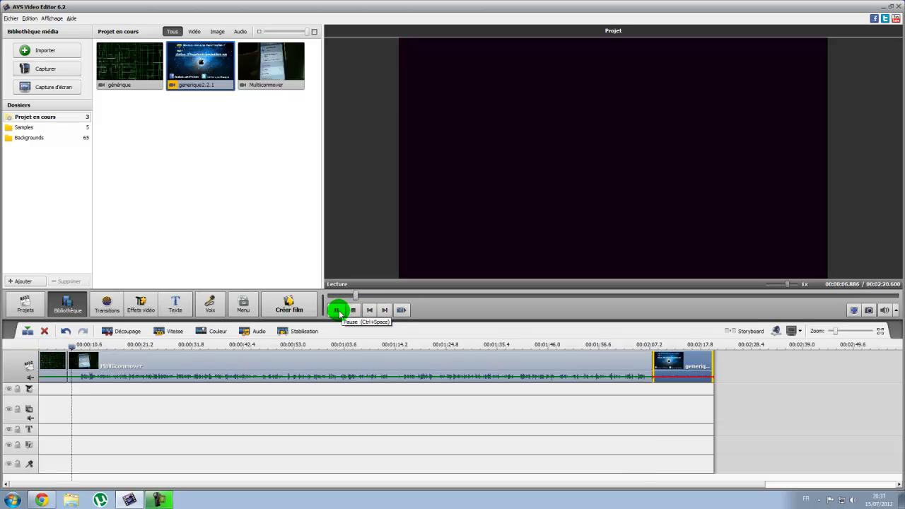
pyautogui.click(339, 311)
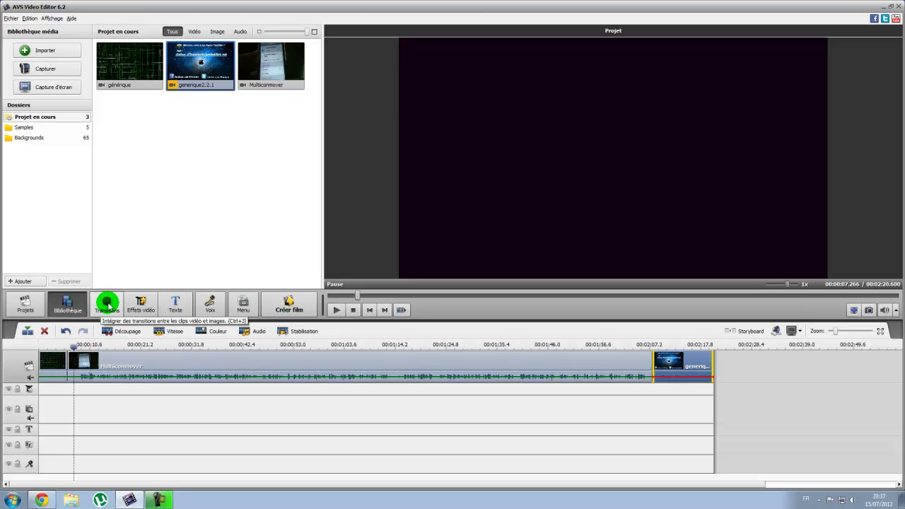
# Add the Film à gauche transition between générique and Multiiconmover, and Ondulation à l'intérieur between Multiiconmover and generique2.2.1
pyautogui.click(102, 309)
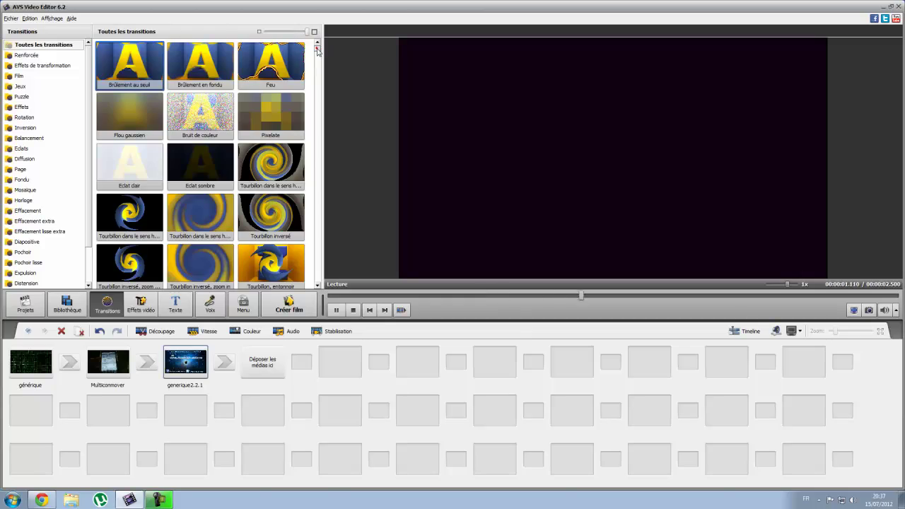
pyautogui.moveTo(309, 51); pyautogui.dragTo(330, 54)
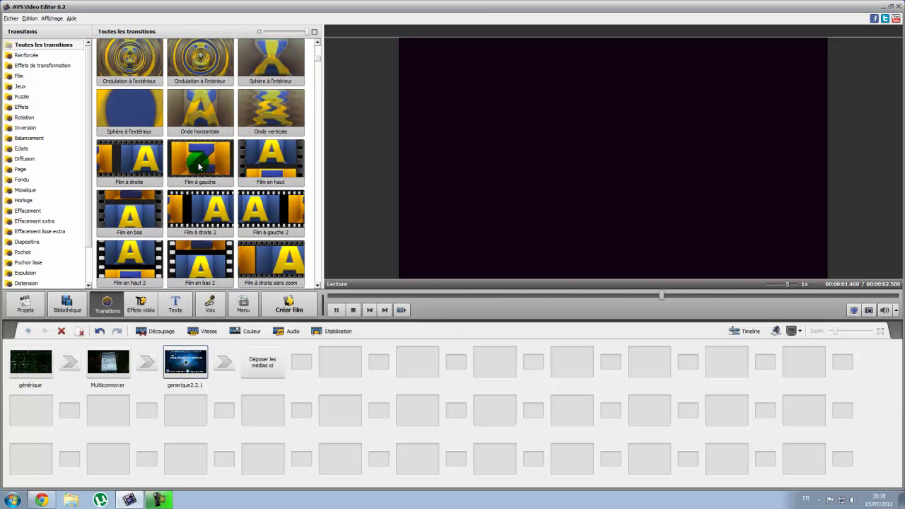
pyautogui.moveTo(199, 167); pyautogui.dragTo(77, 363)
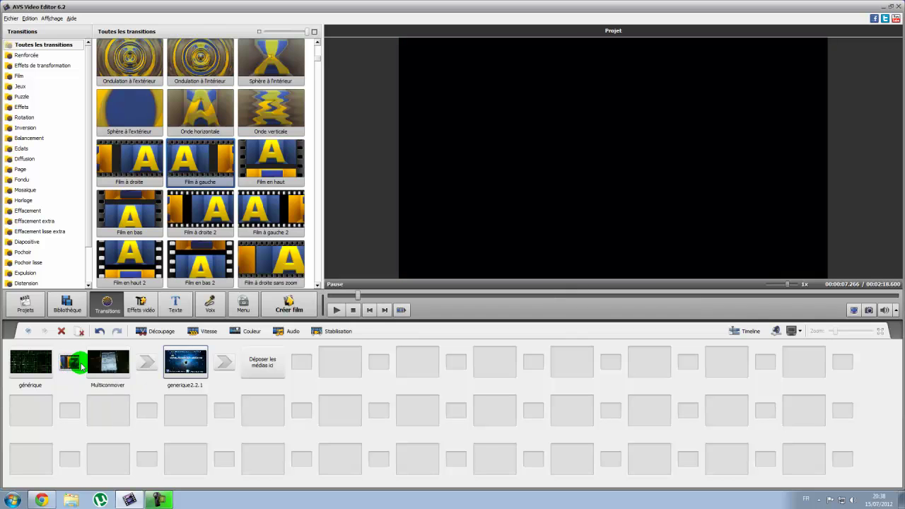
pyautogui.moveTo(210, 68); pyautogui.dragTo(147, 364)
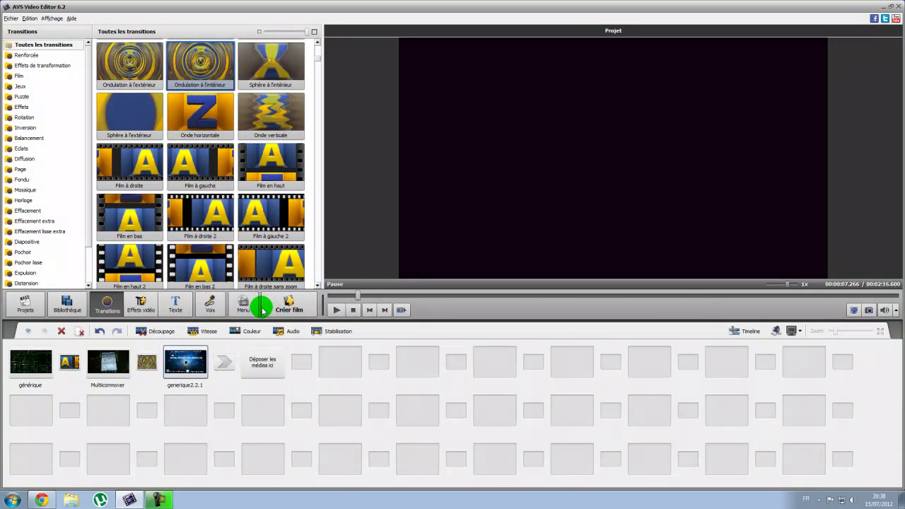
# Preview the transition between the générique and Multiiconmover clips on the timeline
pyautogui.click(71, 304)
pyautogui.moveTo(74, 345); pyautogui.dragTo(51, 345)
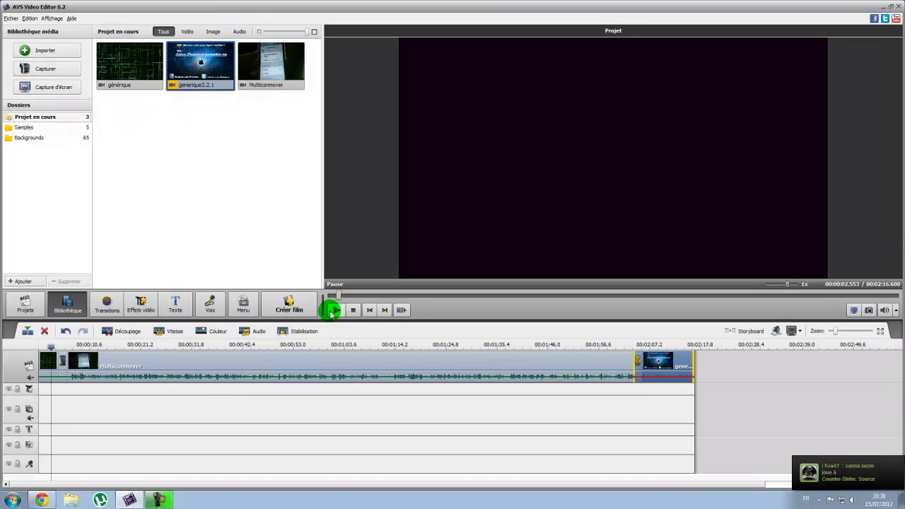
pyautogui.click(335, 310)
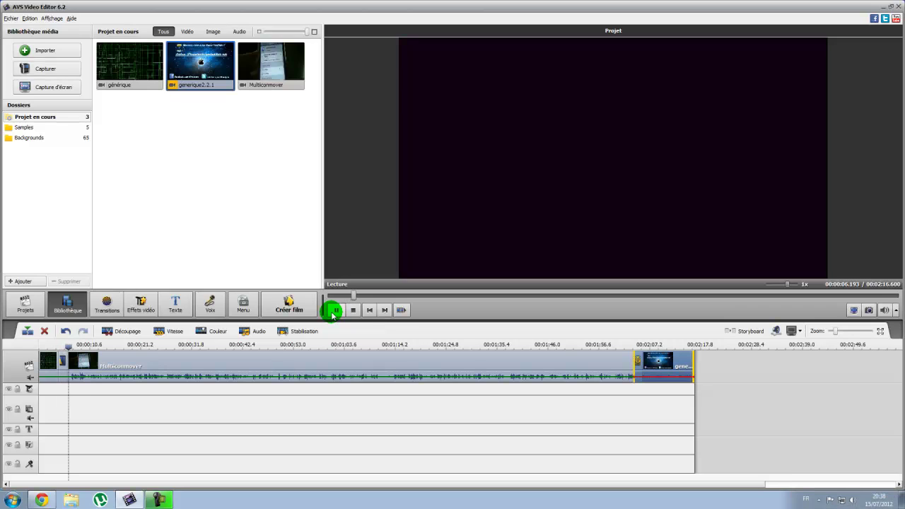
pyautogui.click(333, 311)
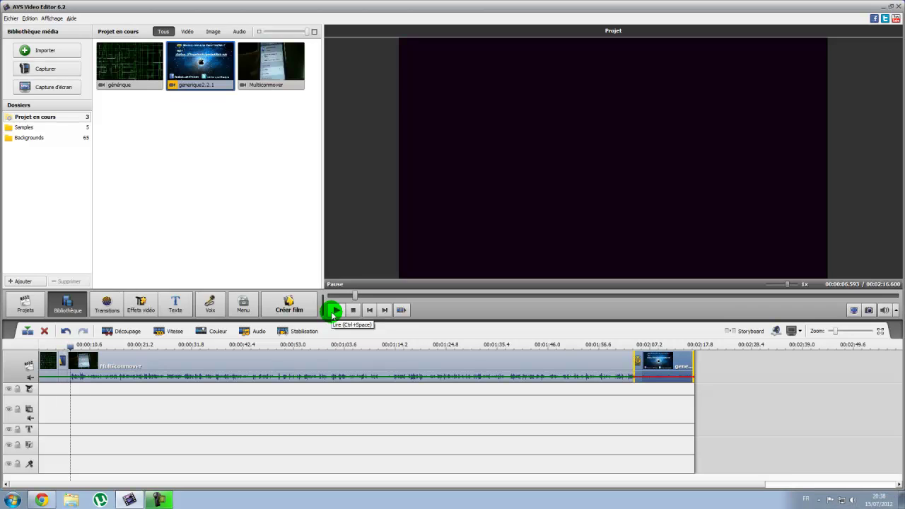
# Split the Multiiconmover clip at 00:00:15.024 on the timeline
pyautogui.moveTo(83, 349); pyautogui.dragTo(111, 346)
pyautogui.click(30, 330)
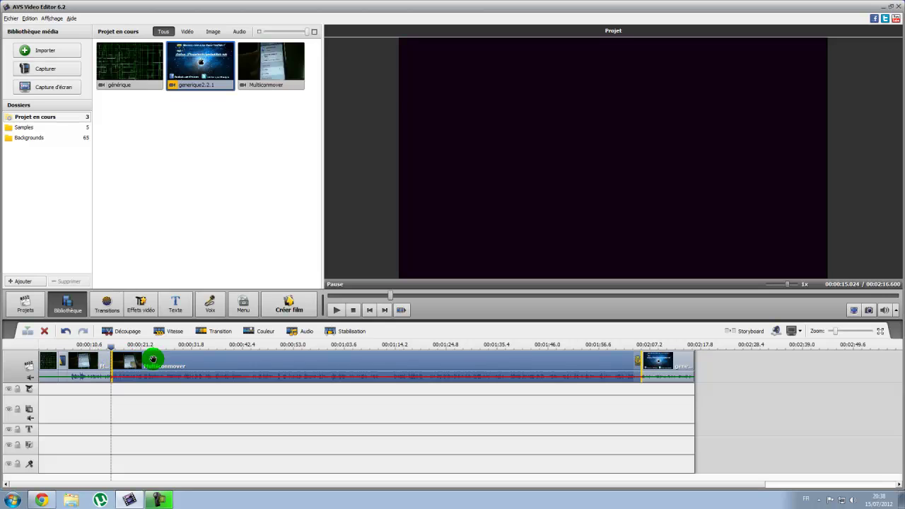
# Try deleting the second part of the split Multiiconmover clip, and undo the deletion
pyautogui.click(44, 330)
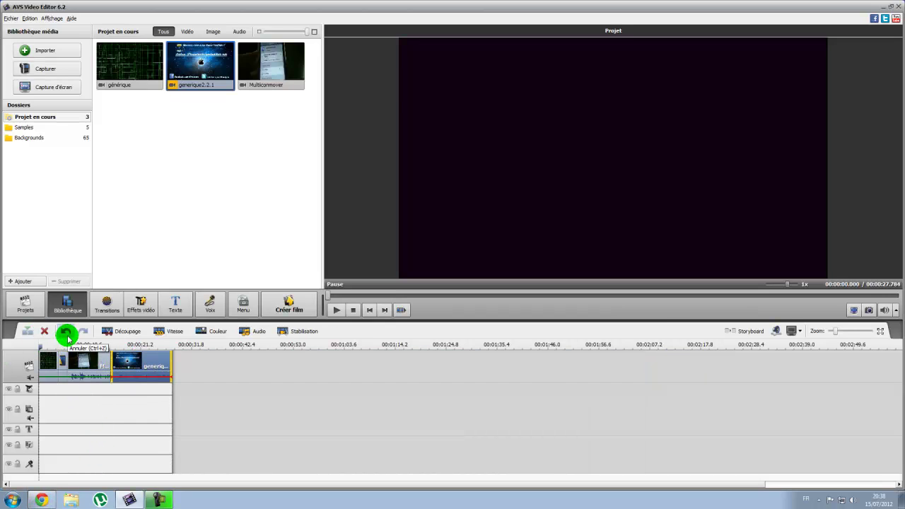
pyautogui.click(65, 332)
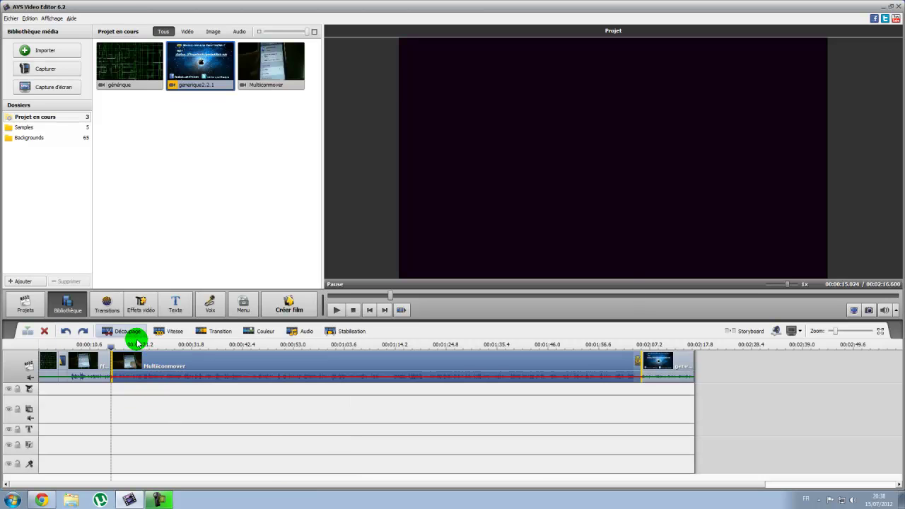
# Review the trimming and speed settings of the second part of the split Multiiconmover clip
pyautogui.click(126, 333)
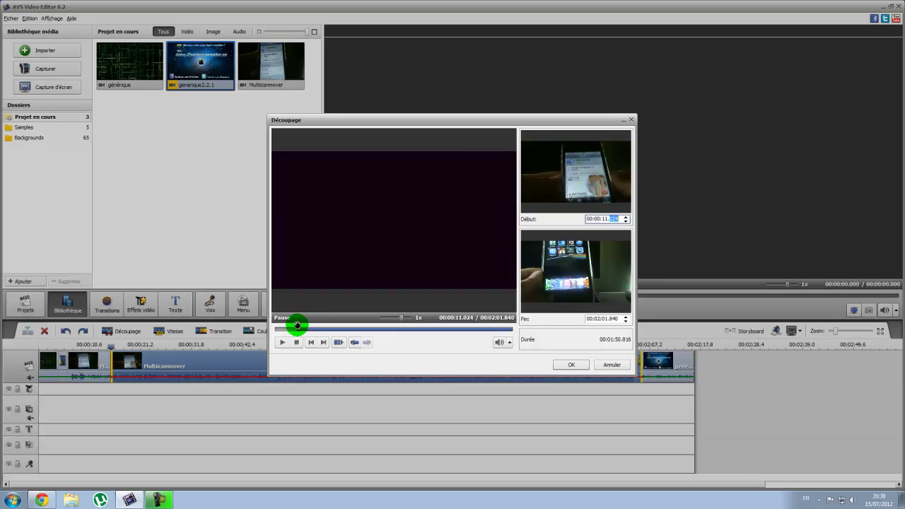
pyautogui.click(576, 365)
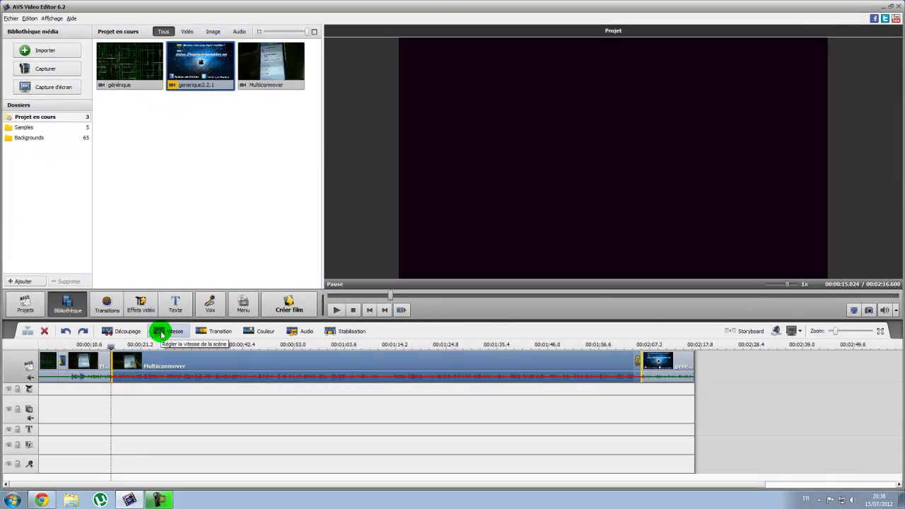
pyautogui.click(161, 332)
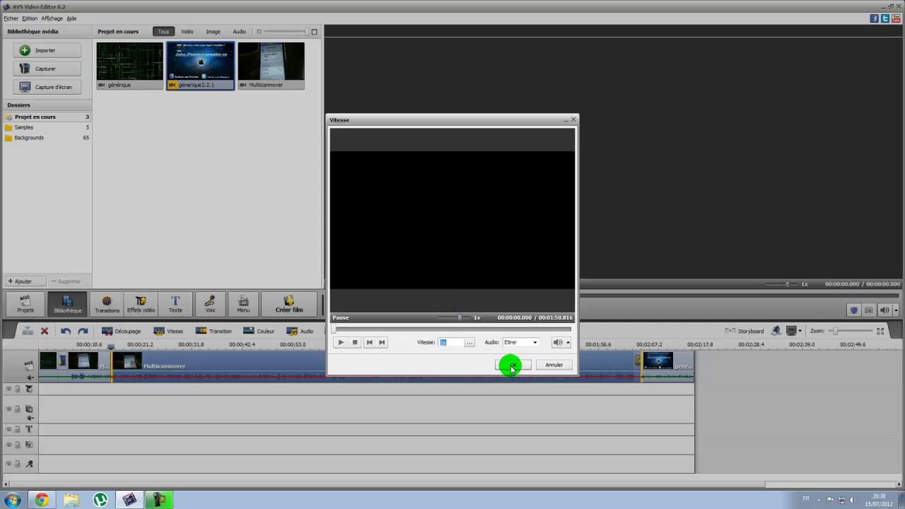
pyautogui.doubleClick(442, 343)
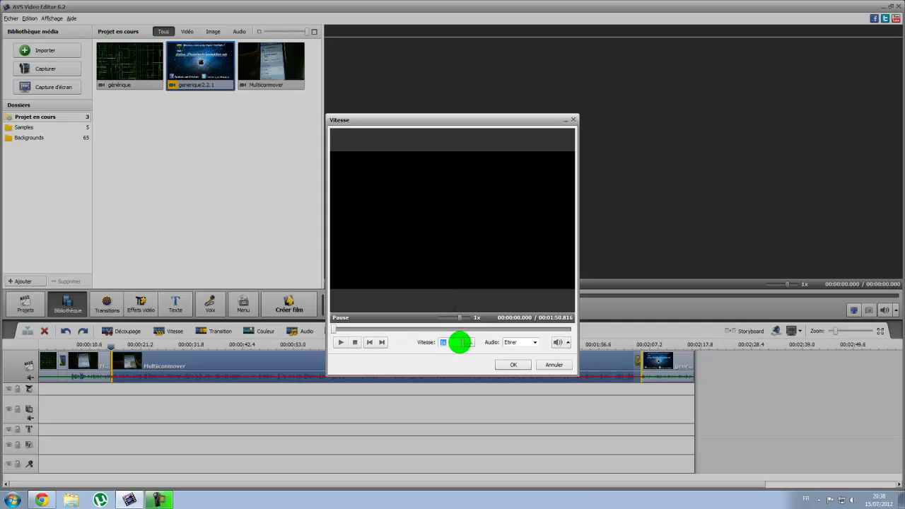
pyautogui.click(513, 364)
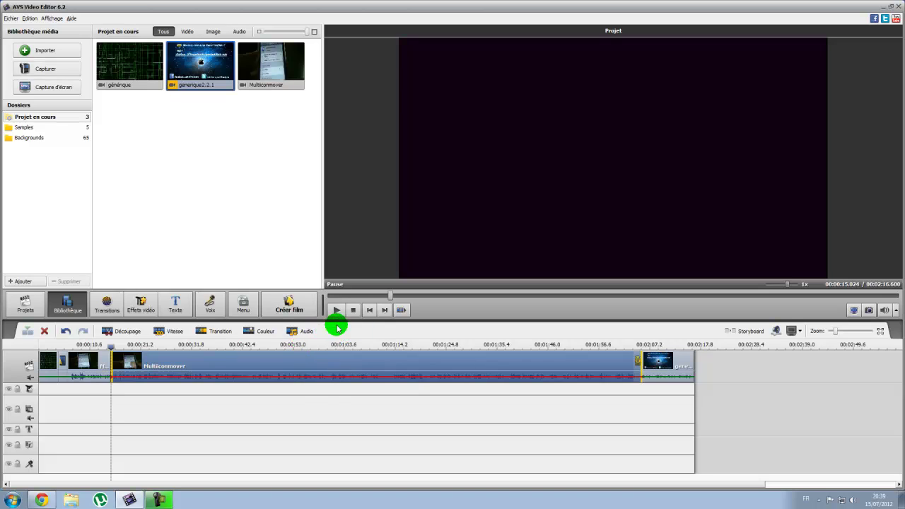
# View the project as a storyboard, return to the timeline, and review the volume and balance settings
pyautogui.click(749, 330)
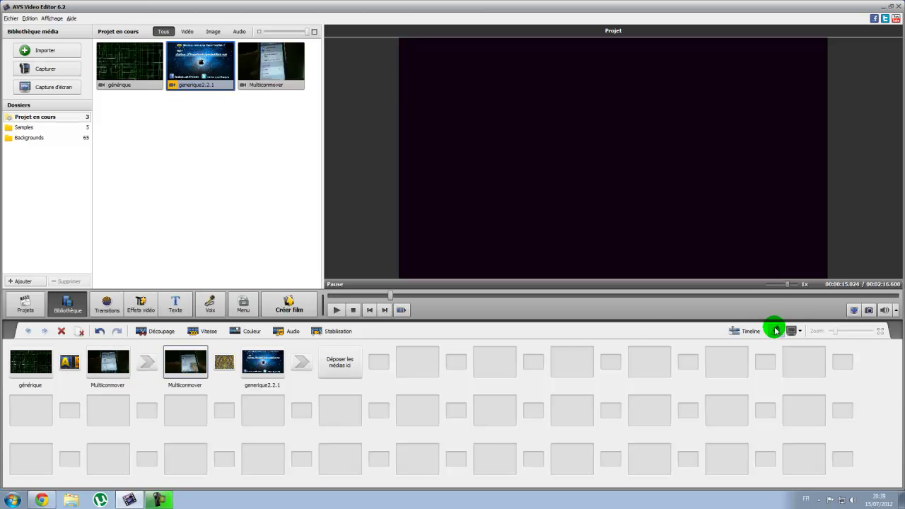
pyautogui.click(750, 331)
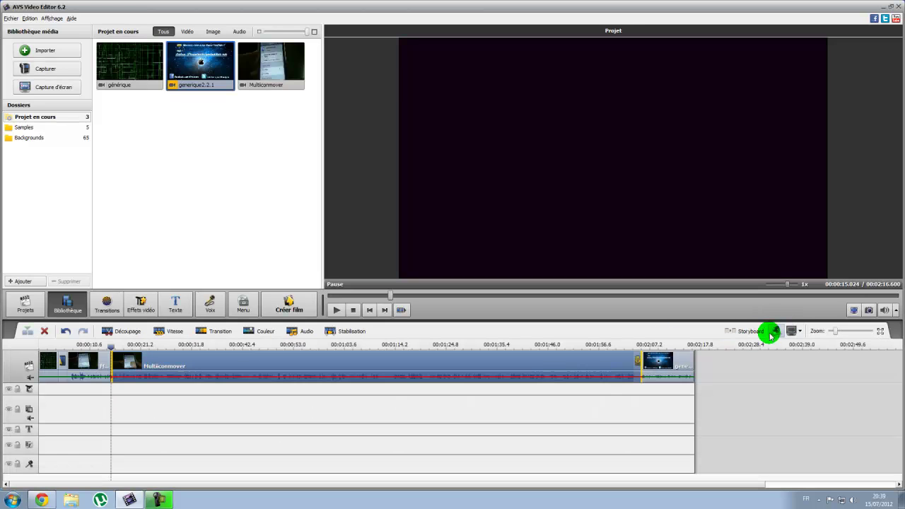
pyautogui.click(775, 331)
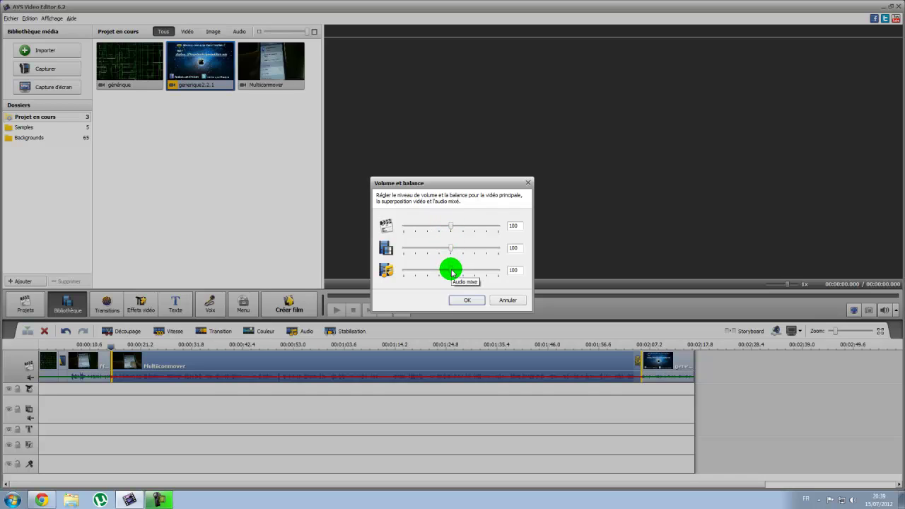
pyautogui.click(476, 300)
# Look over the available aspect ratio options for the project
pyautogui.click(797, 333)
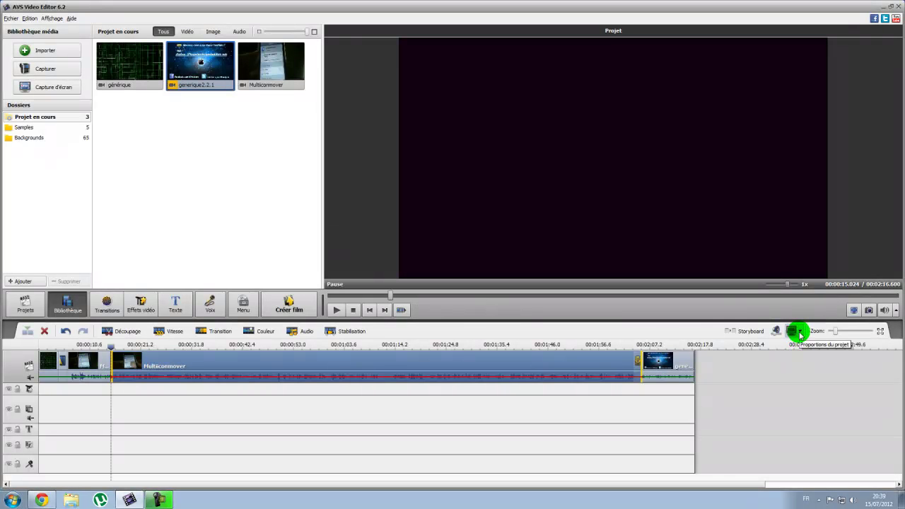
pyautogui.click(800, 334)
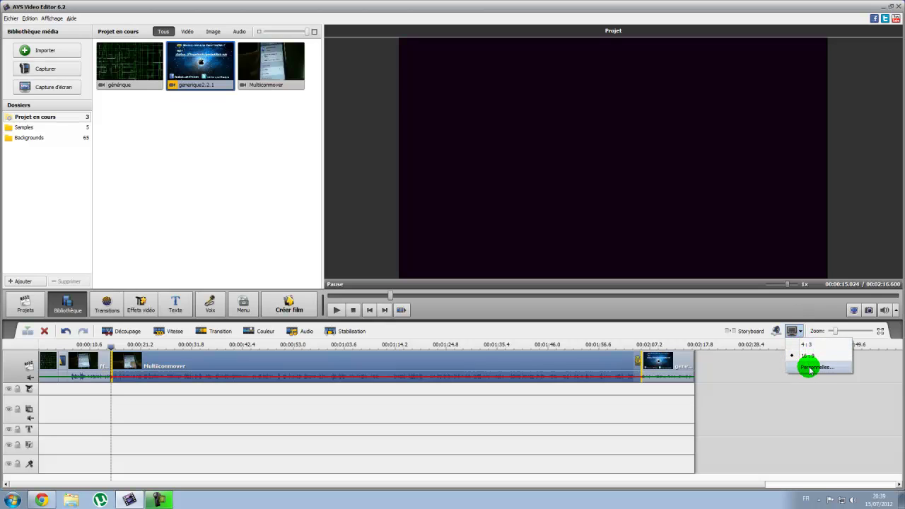
pyautogui.click(799, 333)
# Add the Flou gaussien effect under the first Multiiconmover part and shorten it to about 3 seconds, ending at 00:00:12.039
pyautogui.moveTo(835, 330); pyautogui.dragTo(861, 336)
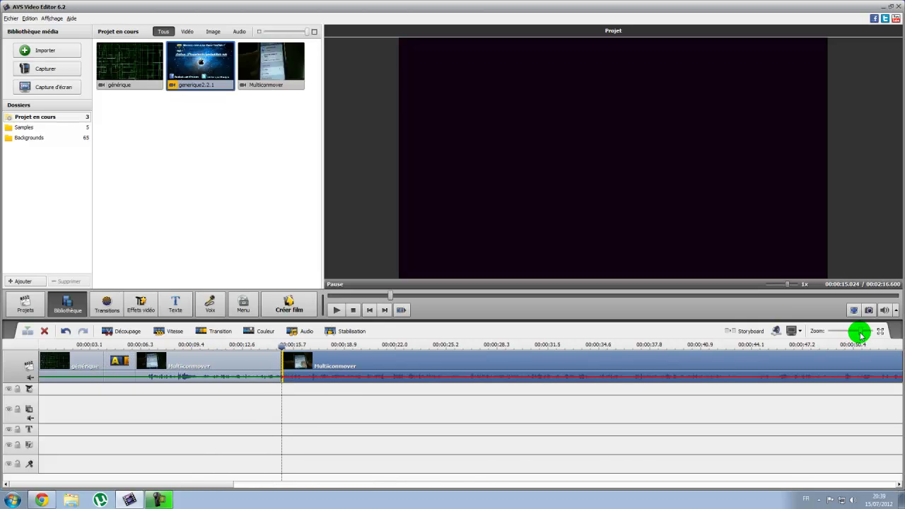
pyautogui.moveTo(315, 345); pyautogui.dragTo(196, 338)
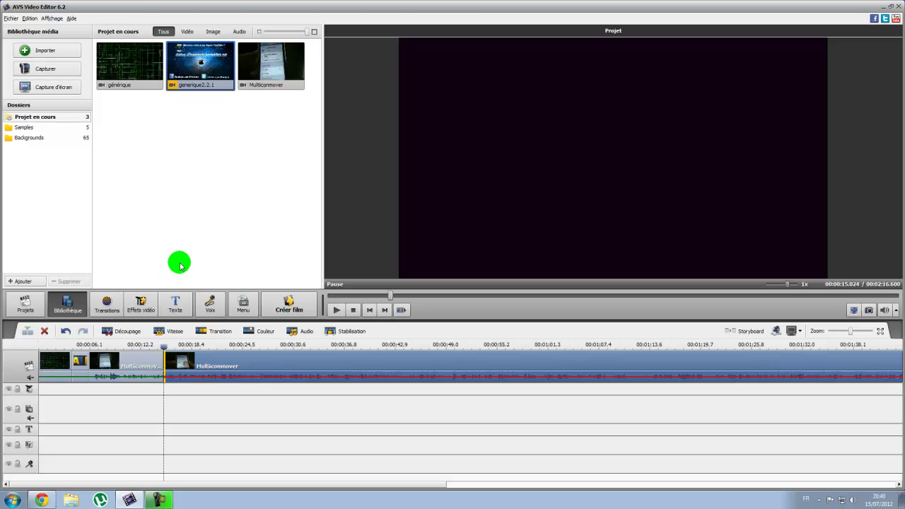
pyautogui.click(141, 305)
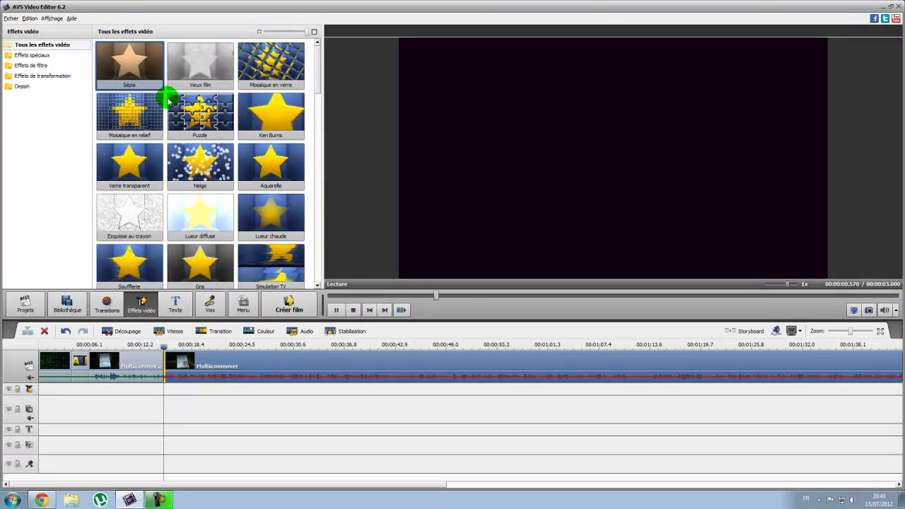
pyautogui.moveTo(316, 68); pyautogui.dragTo(113, 390)
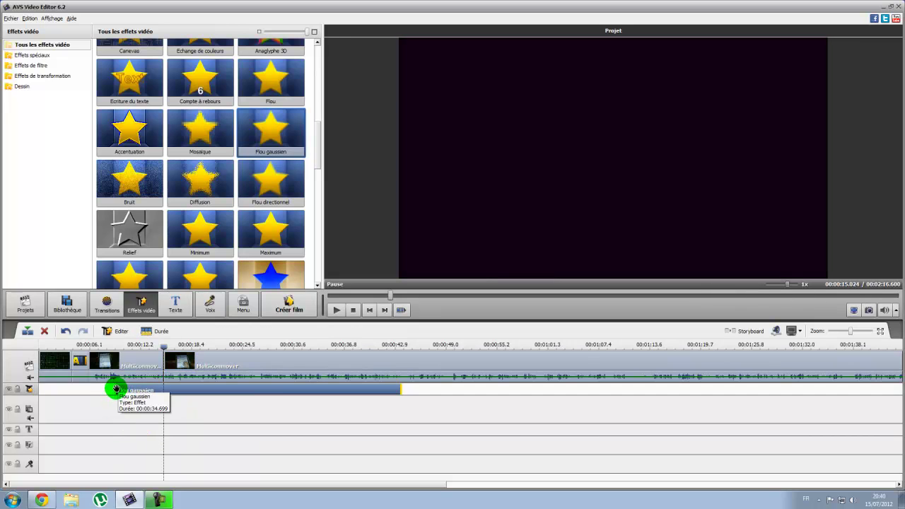
pyautogui.click(401, 390)
pyautogui.click(138, 394)
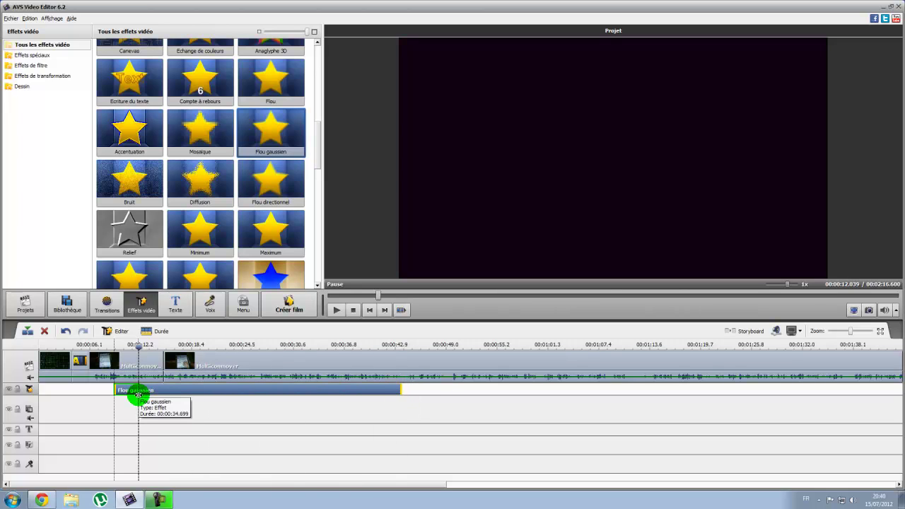
pyautogui.moveTo(138, 394); pyautogui.dragTo(139, 395)
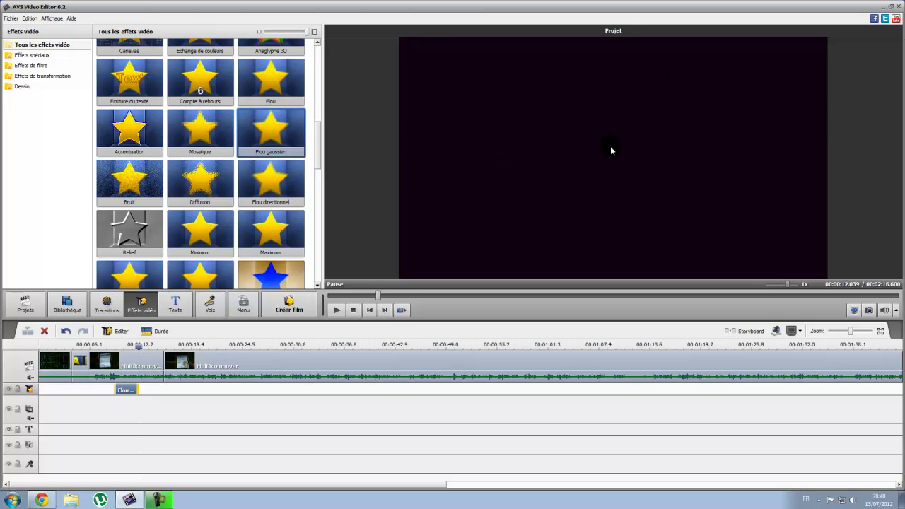
# Open the Flou gaussien effect's settings and set its mask to Ellipse
pyautogui.rightClick(142, 392)
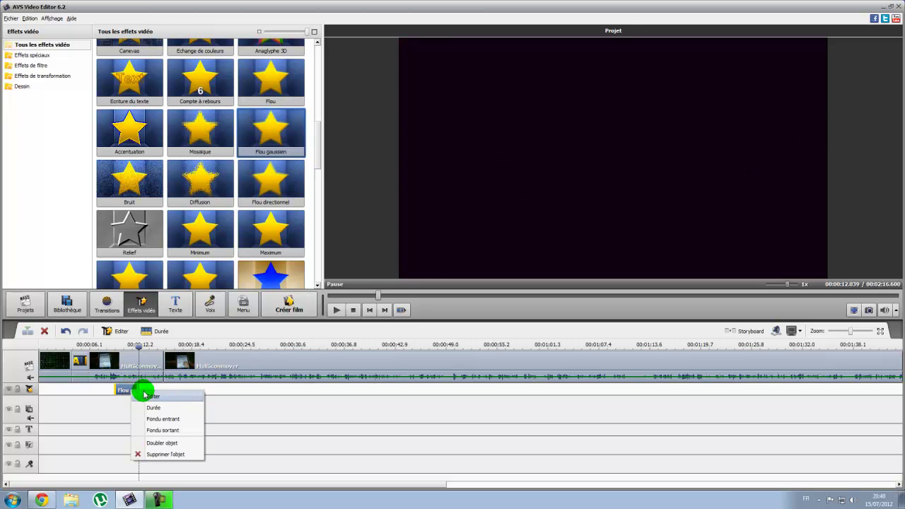
pyautogui.click(144, 395)
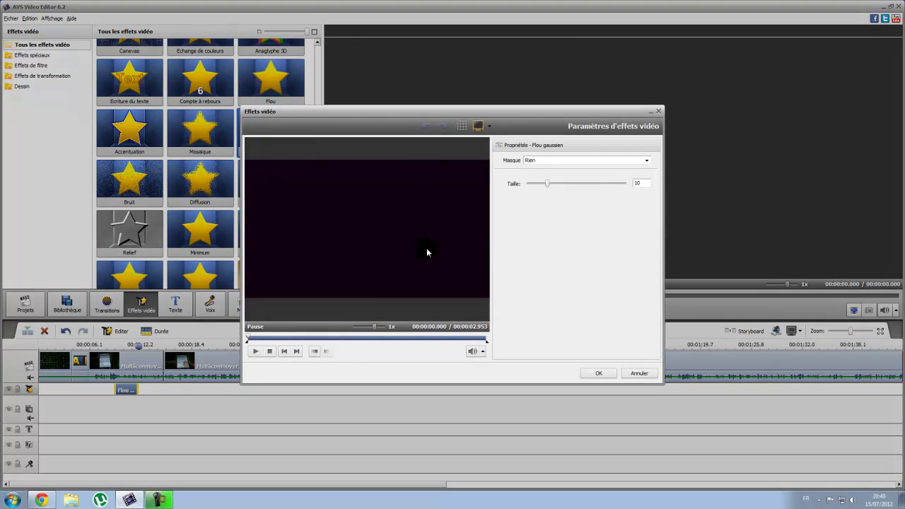
pyautogui.click(568, 191)
pyautogui.click(575, 160)
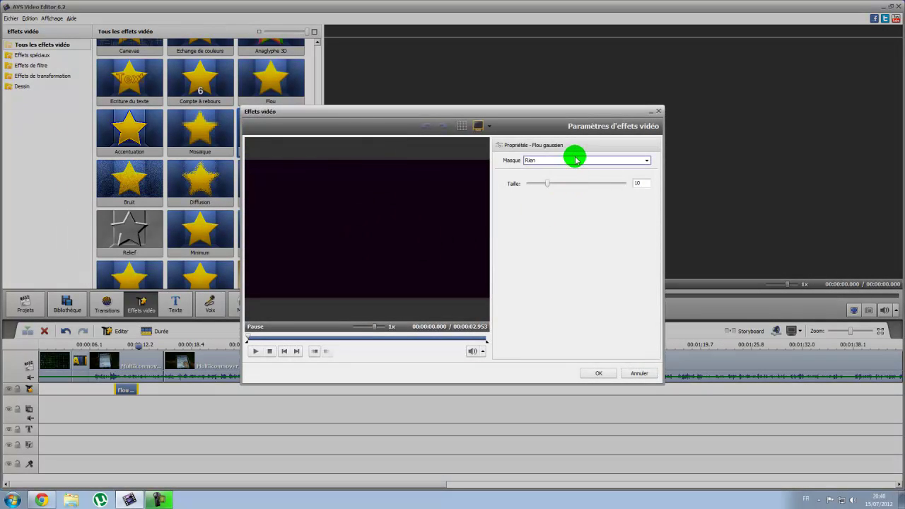
pyautogui.click(576, 160)
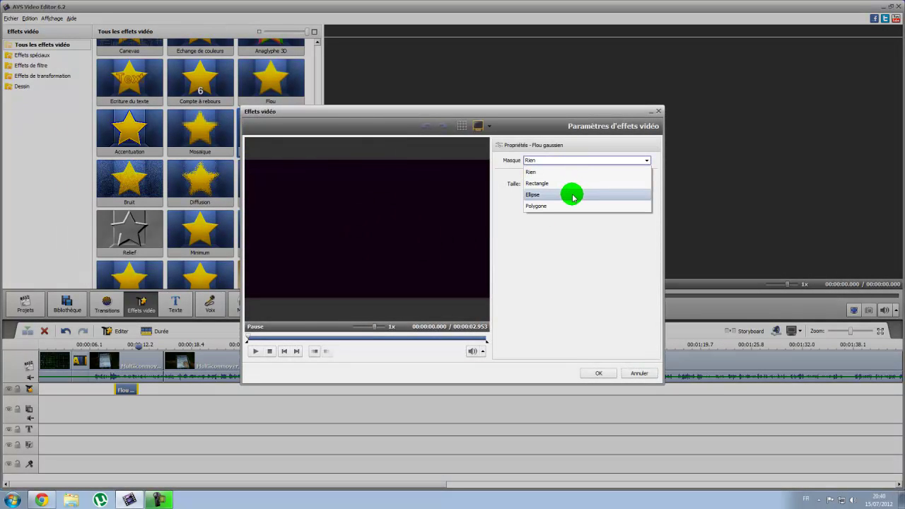
pyautogui.click(538, 194)
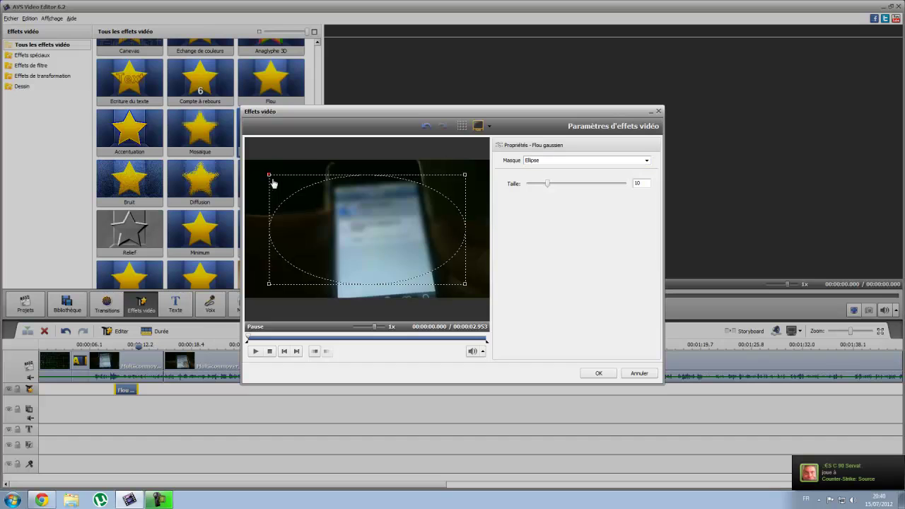
# Shrink the elliptical mask to the lower part of the phone's screen and set the blur size to 50
pyautogui.moveTo(273, 182); pyautogui.dragTo(321, 227)
pyautogui.moveTo(385, 256); pyautogui.dragTo(337, 253)
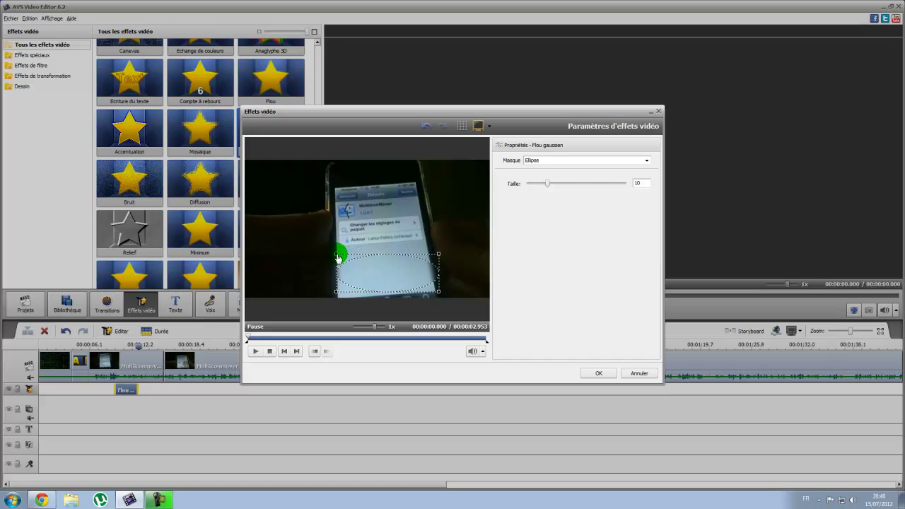
pyautogui.moveTo(547, 183); pyautogui.dragTo(629, 192)
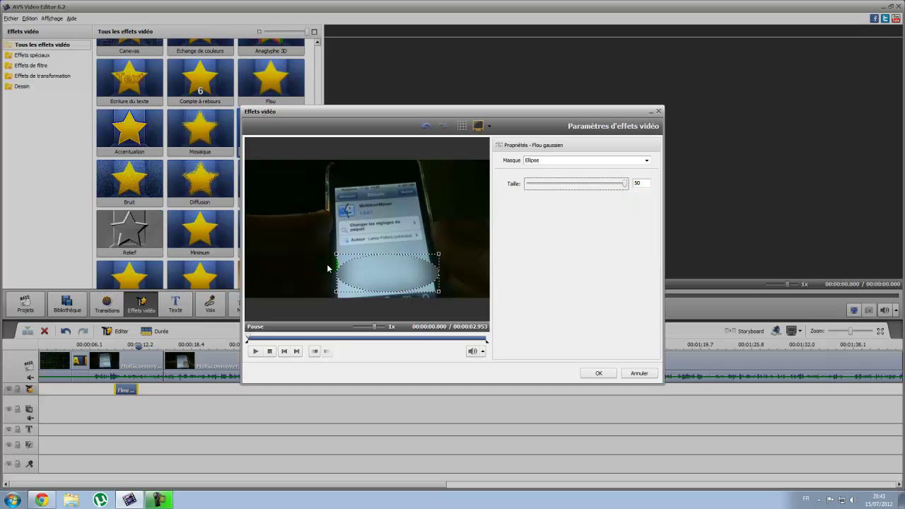
pyautogui.click(591, 372)
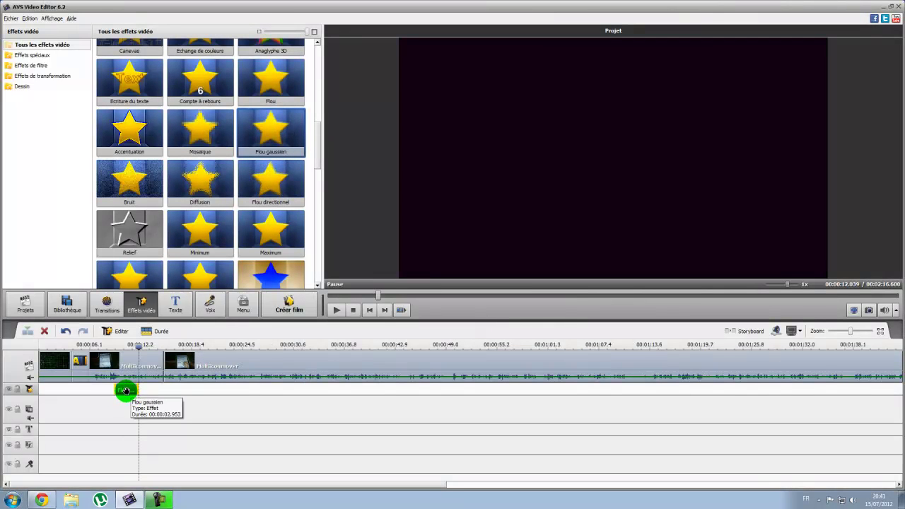
# Look over the commands available for the blur effect and browse the remaining video effects
pyautogui.rightClick(125, 391)
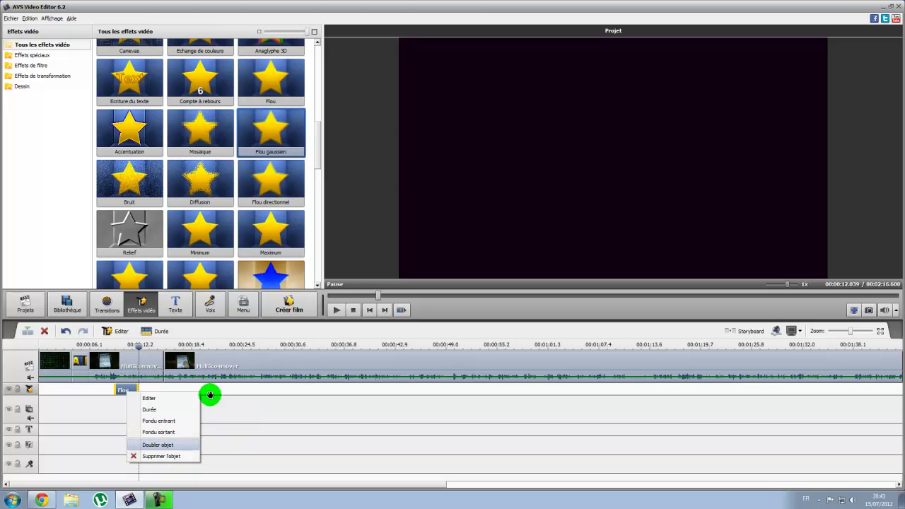
pyautogui.moveTo(317, 142); pyautogui.dragTo(318, 158)
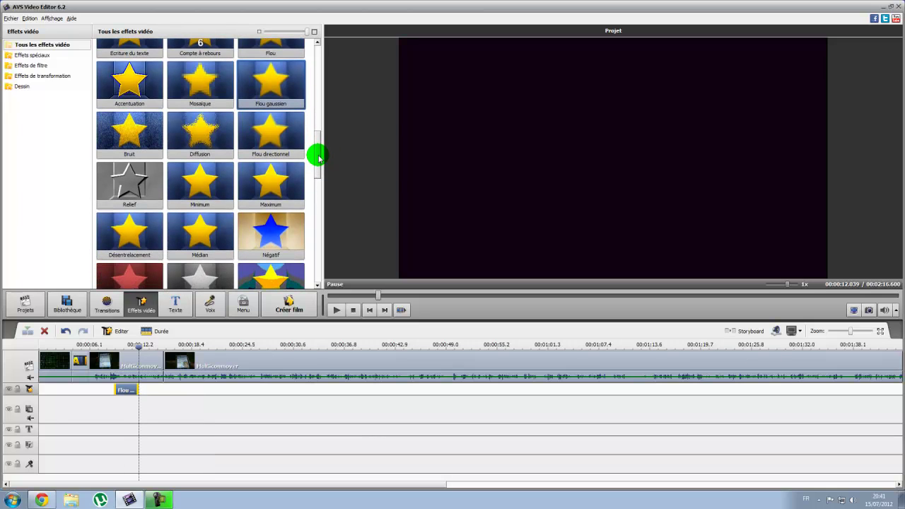
pyautogui.moveTo(318, 158)
pyautogui.mouseDown()
pyautogui.moveTo(326, 175)
pyautogui.moveTo(317, 174)
pyautogui.mouseUp()
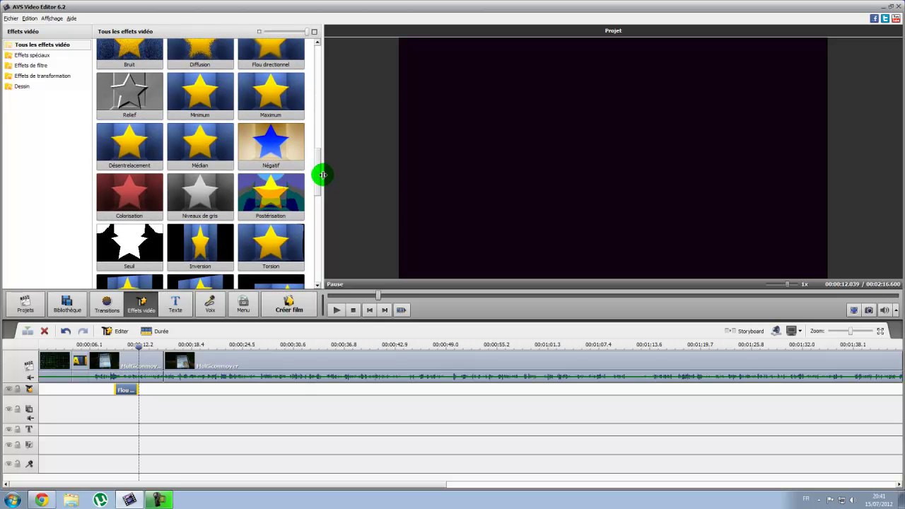
# Add the Halloween title to the text track under the second Multiiconmover part and shorten it to about 2.4 seconds
pyautogui.click(179, 308)
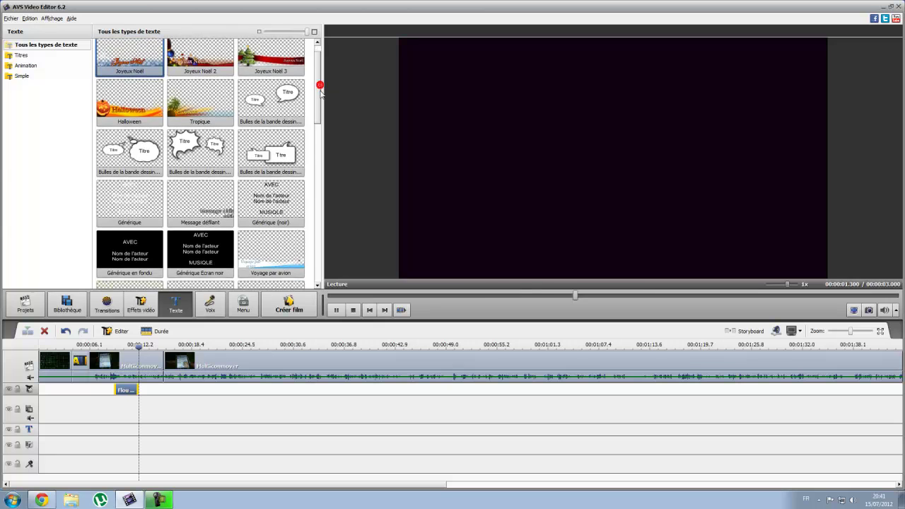
pyautogui.moveTo(320, 86)
pyautogui.mouseDown()
pyautogui.moveTo(324, 198)
pyautogui.moveTo(293, 125)
pyautogui.moveTo(222, 228)
pyautogui.moveTo(313, 196)
pyautogui.moveTo(319, 80)
pyautogui.moveTo(128, 116)
pyautogui.mouseUp()
pyautogui.click(129, 118)
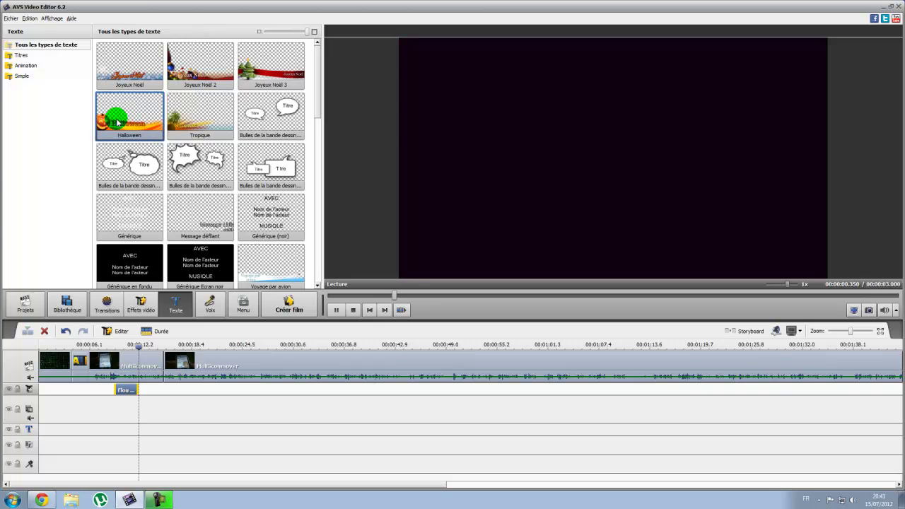
pyautogui.moveTo(115, 115); pyautogui.dragTo(258, 429)
pyautogui.moveTo(542, 430); pyautogui.dragTo(266, 429)
# Open the Halloween title for editing and slightly reposition its pumpkin image and orange wave banner
pyautogui.rightClick(265, 430)
pyautogui.click(283, 370)
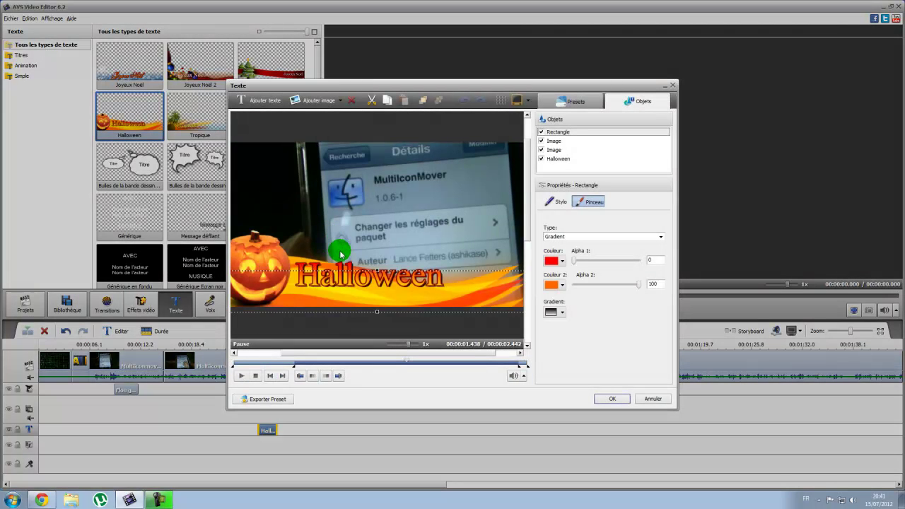
pyautogui.click(350, 282)
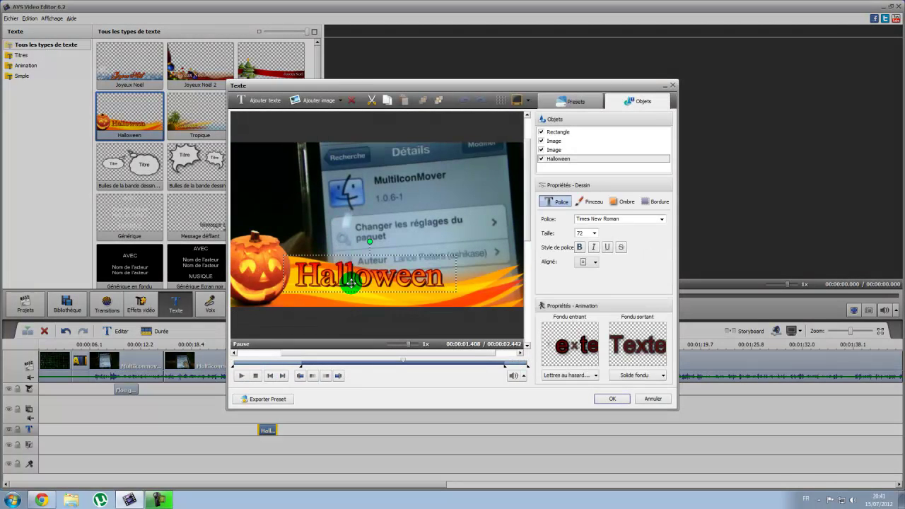
pyautogui.click(255, 280)
pyautogui.moveTo(255, 276); pyautogui.dragTo(277, 276)
pyautogui.click(415, 296)
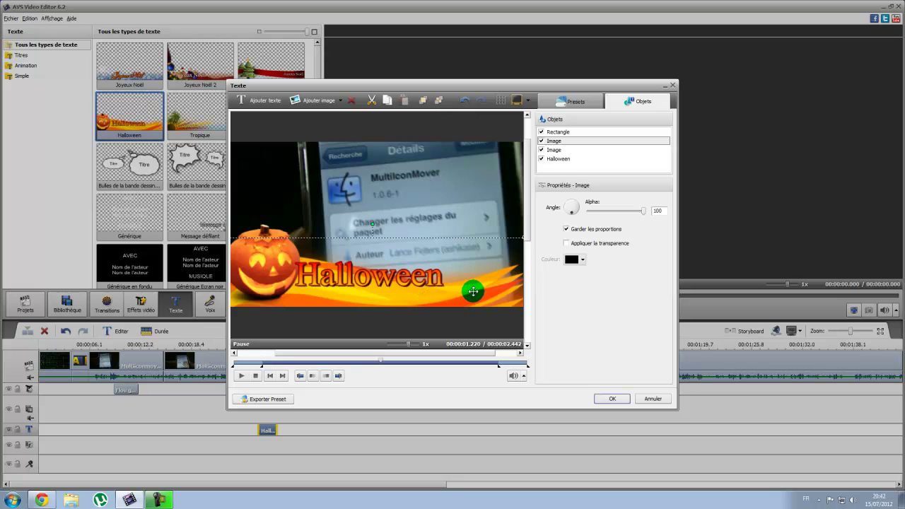
pyautogui.moveTo(469, 279); pyautogui.dragTo(478, 297)
# Replace the Halloween wording in the title with "Geekenfolie"
pyautogui.click(342, 281)
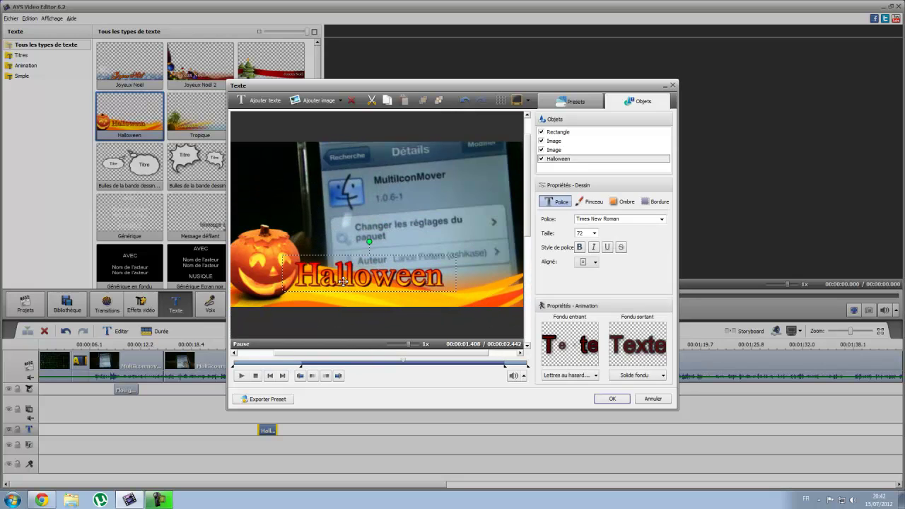
pyautogui.doubleClick(354, 275)
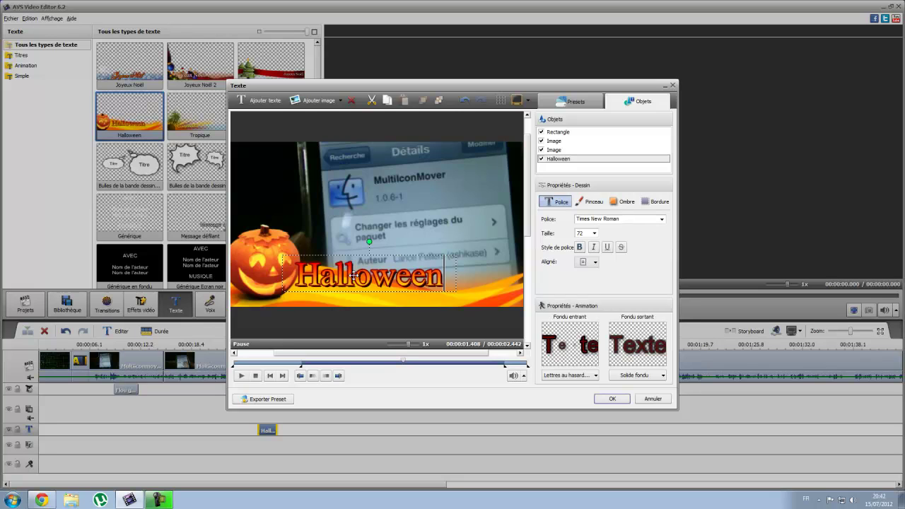
pyautogui.doubleClick(298, 278)
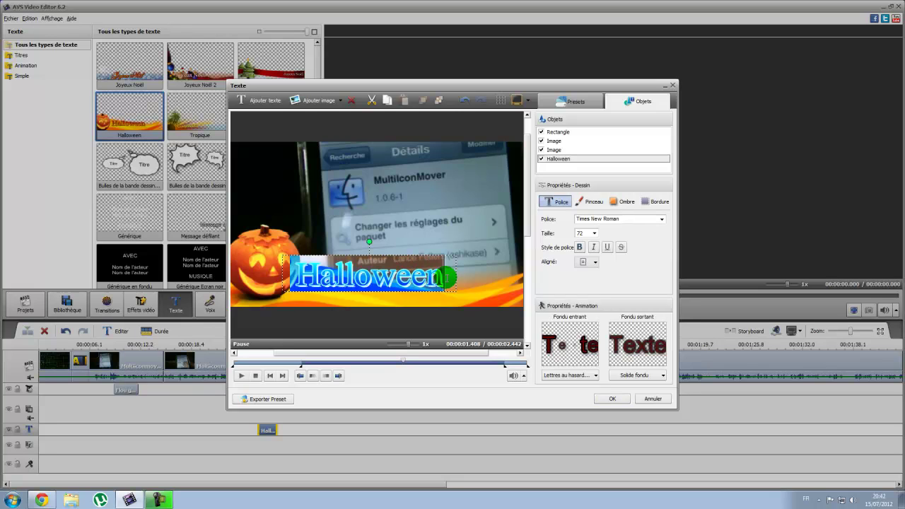
pyautogui.write('Geek')
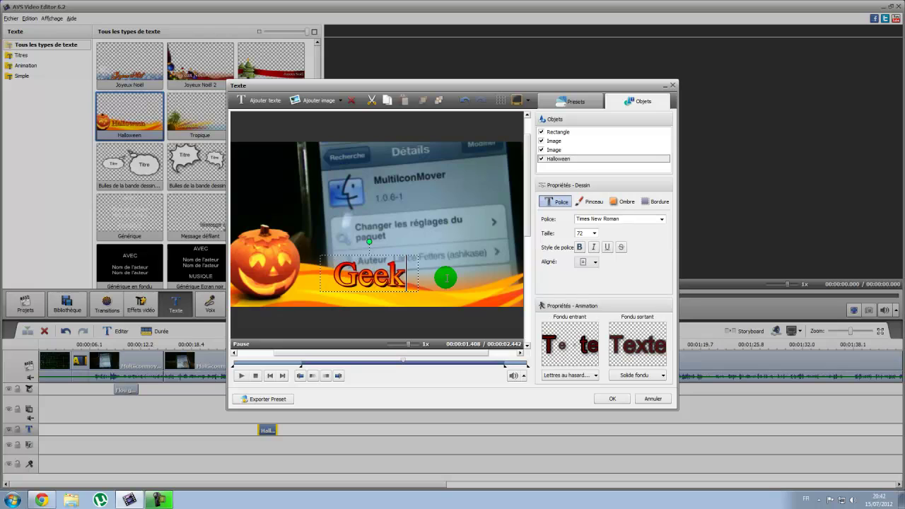
pyautogui.write('enfolie')
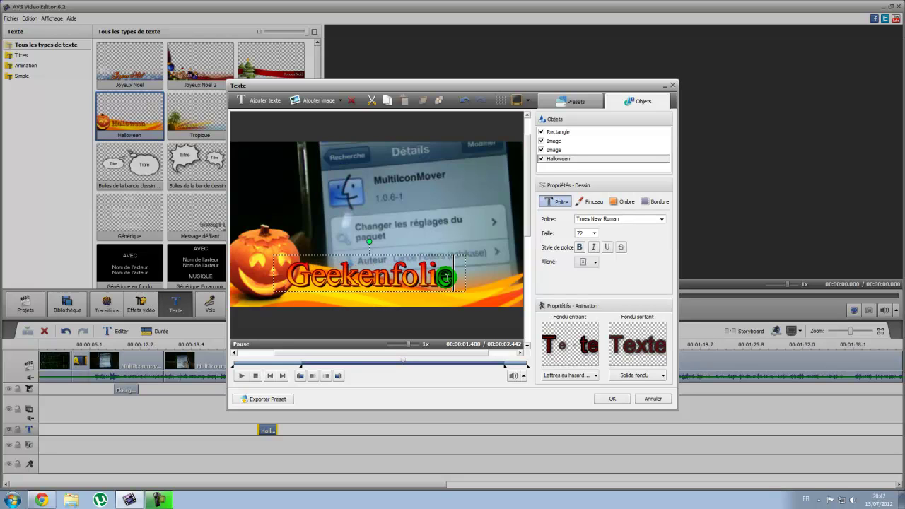
# Set the Geekenfolie text's font to Times New Roman CE and its size to 48
pyautogui.click(600, 218)
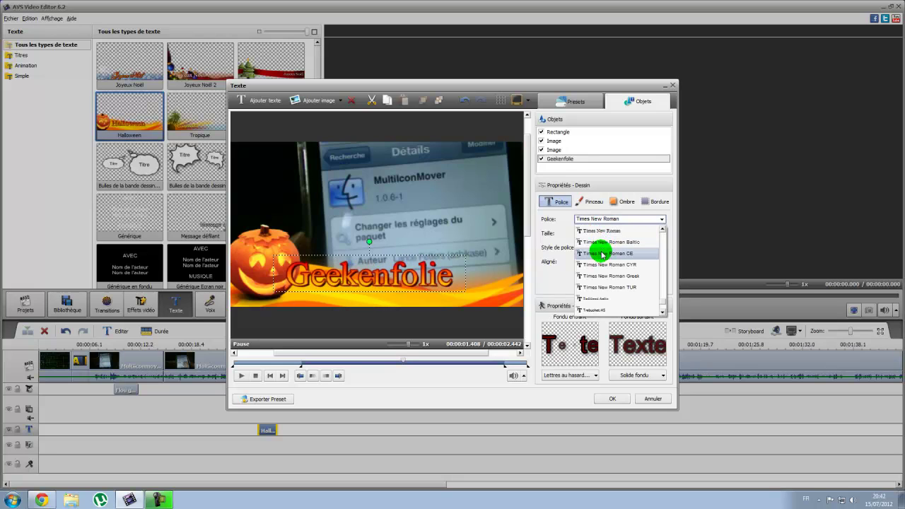
pyautogui.click(602, 254)
pyautogui.click(585, 233)
pyautogui.click(584, 265)
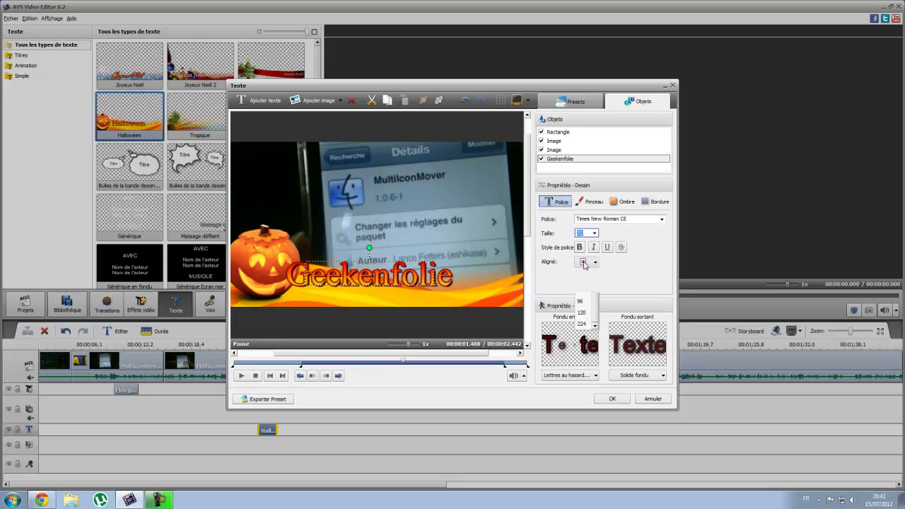
pyautogui.click(575, 278)
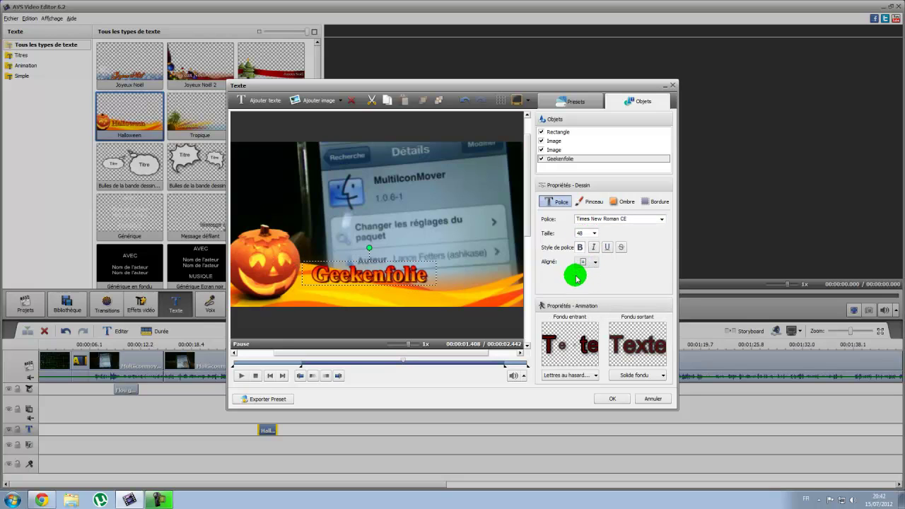
# Make the Geekenfolie text italic and align it to the top centre
pyautogui.click(595, 248)
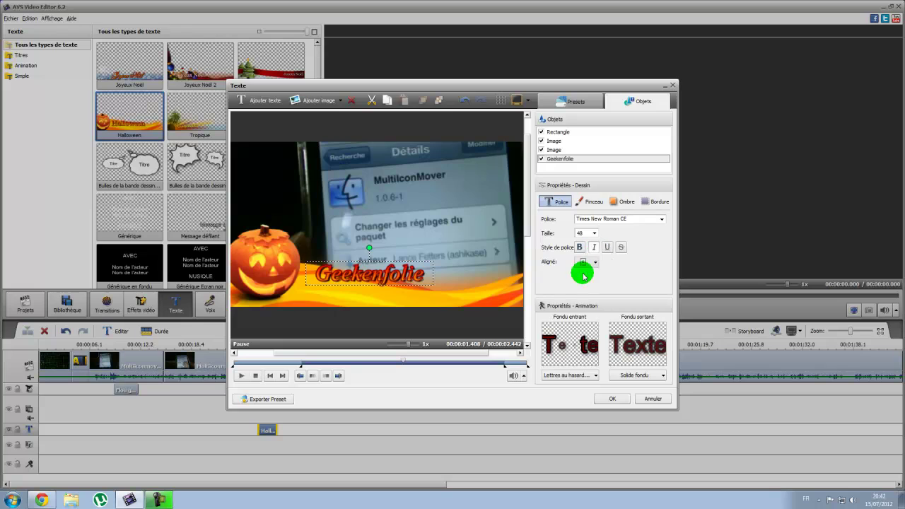
pyautogui.click(594, 263)
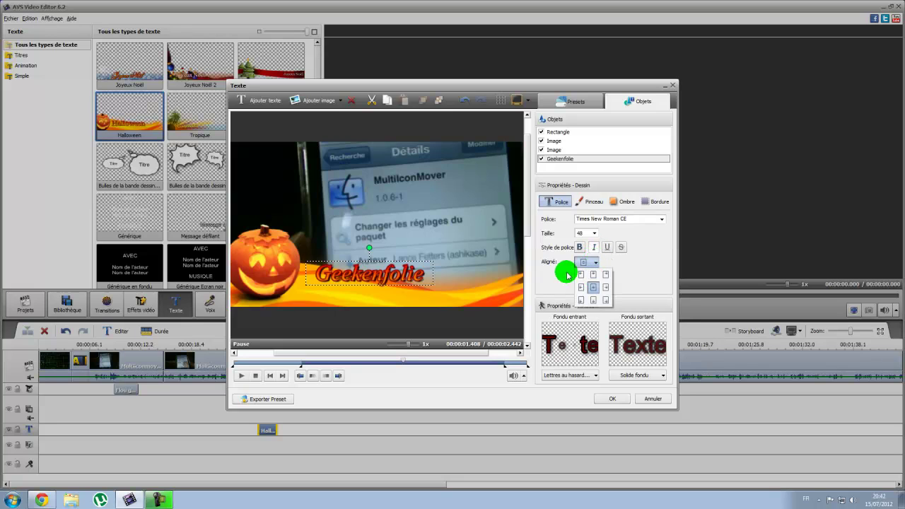
pyautogui.click(596, 275)
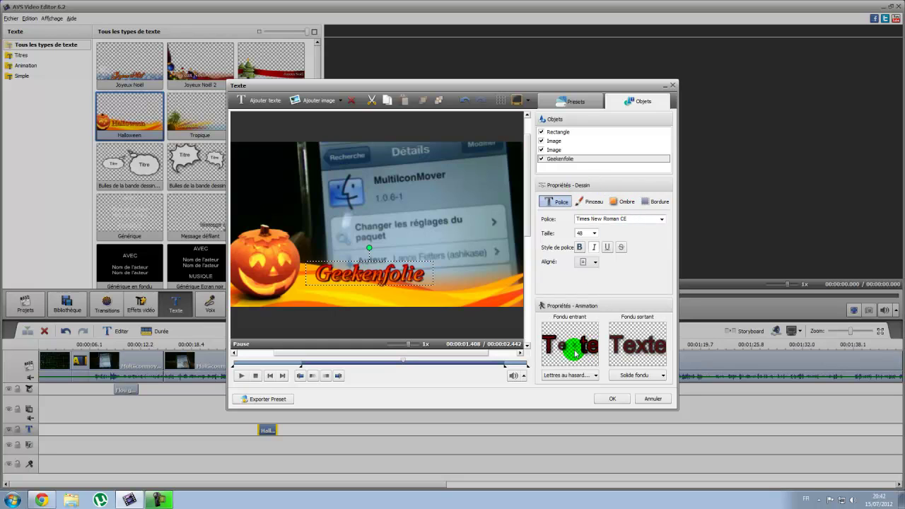
# Give the Geekenfolie text a rotation entrance animation and the Lettres en ordre exit animation
pyautogui.click(567, 375)
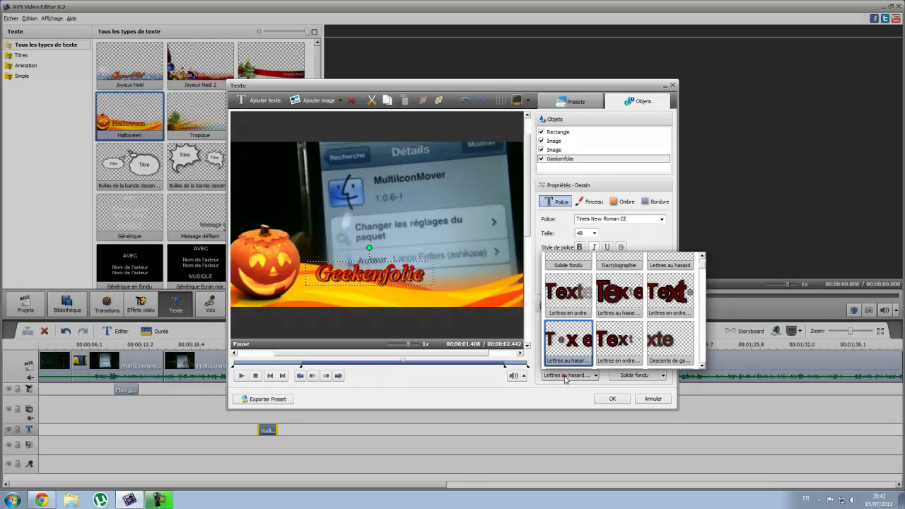
pyautogui.click(700, 266)
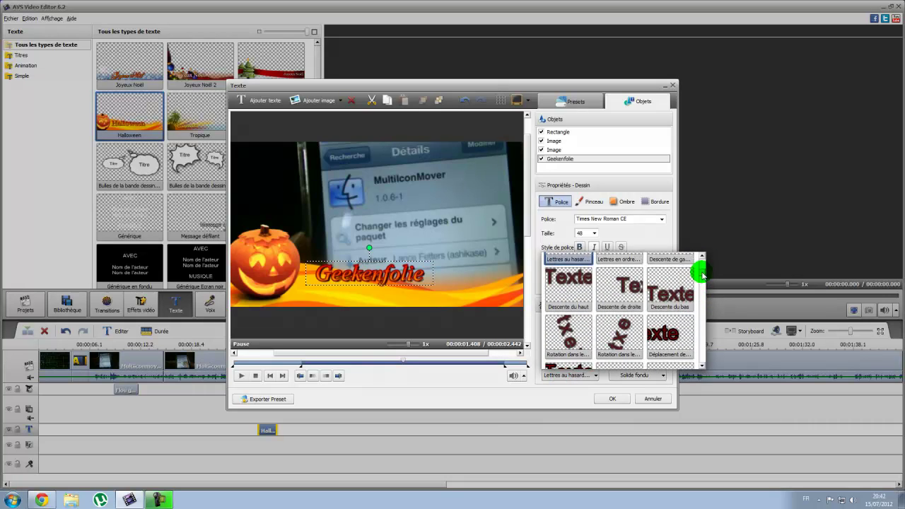
pyautogui.click(630, 303)
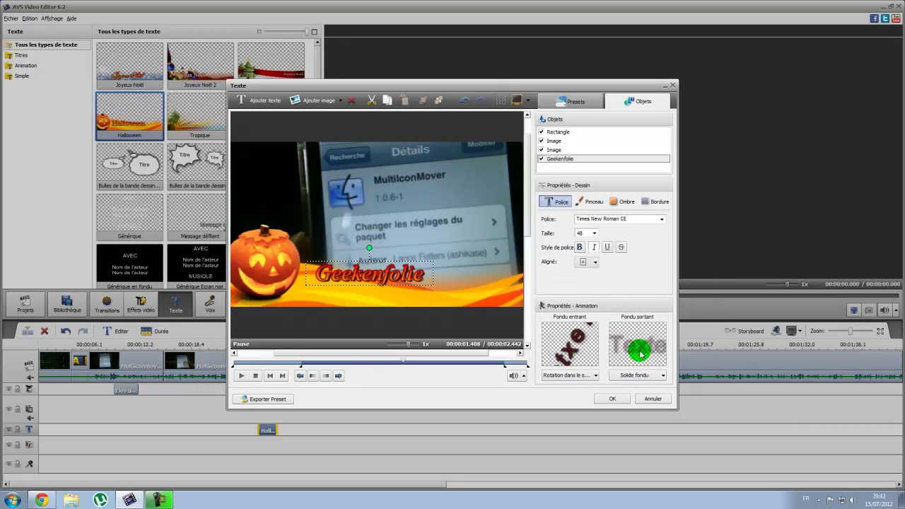
pyautogui.click(639, 375)
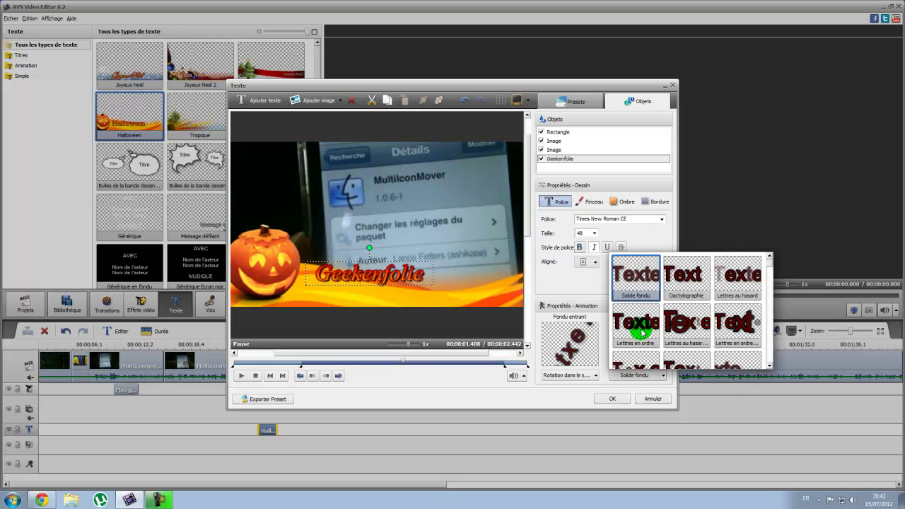
pyautogui.click(638, 328)
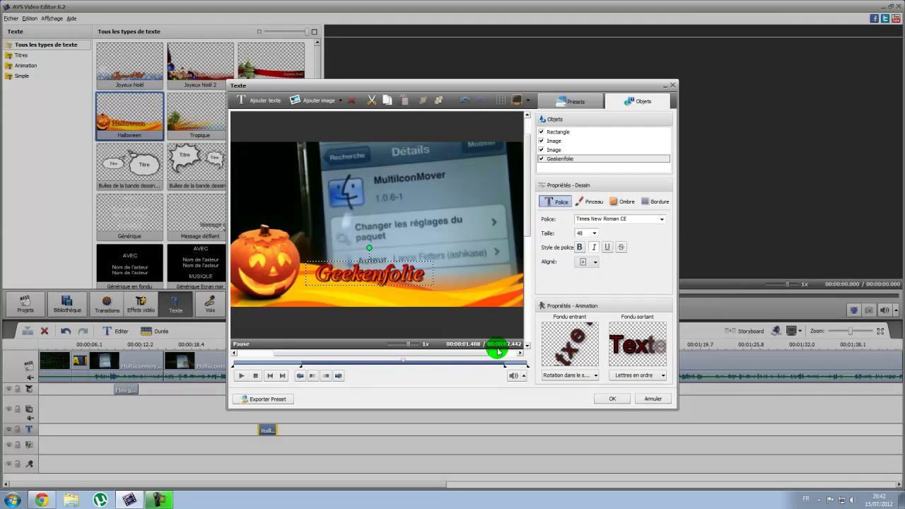
# Shift the Geekenfolie text slightly down and left on the wave banner and confirm the title edits
pyautogui.moveTo(356, 275); pyautogui.dragTo(342, 287)
pyautogui.click(599, 400)
pyautogui.click(615, 402)
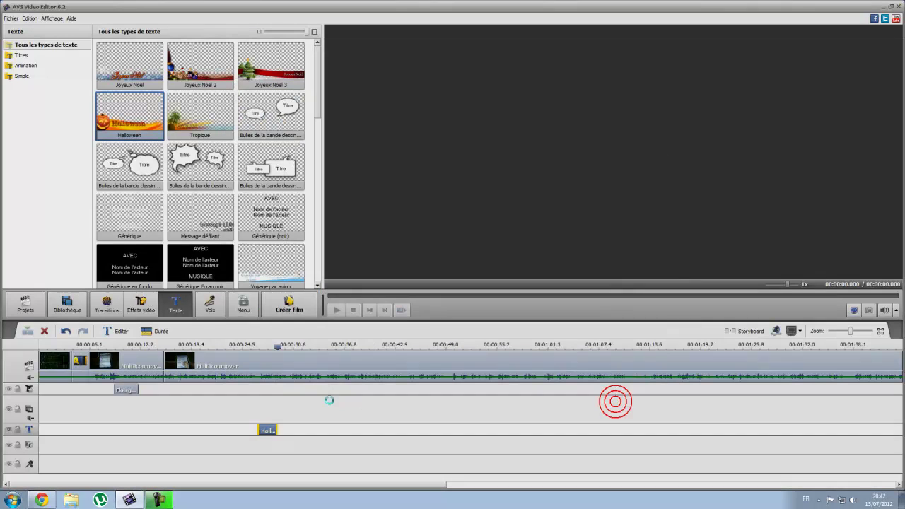
# Play back the timeline around the Geekenfolie title, adjusting the preview volume, and pause the playback
pyautogui.moveTo(277, 346); pyautogui.dragTo(257, 347)
pyautogui.click(334, 311)
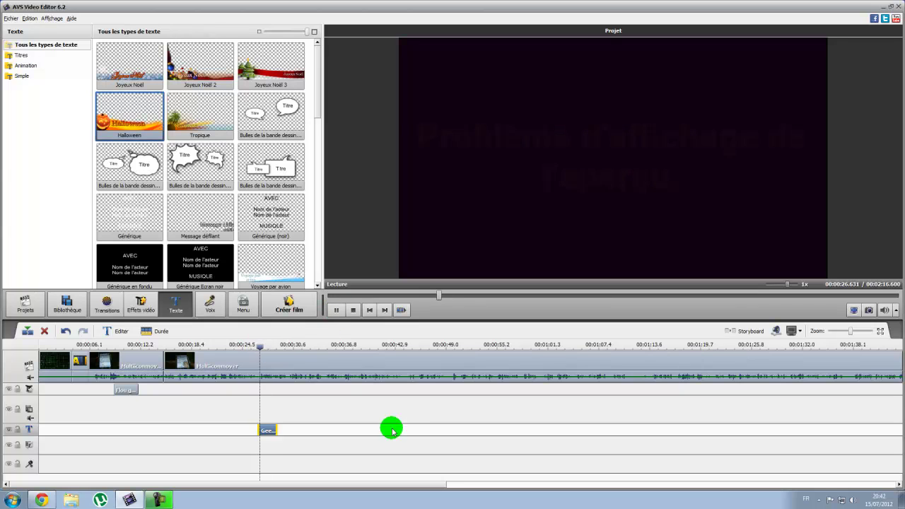
pyautogui.click(333, 311)
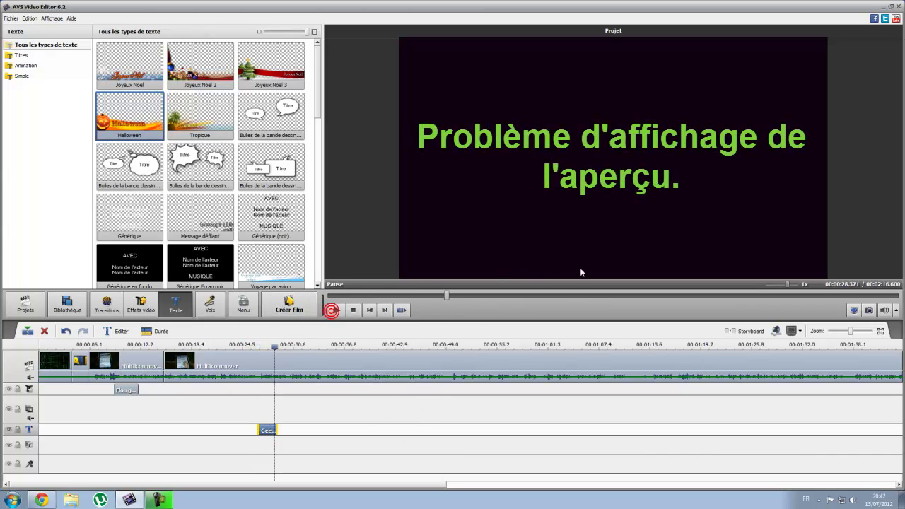
pyautogui.click(896, 311)
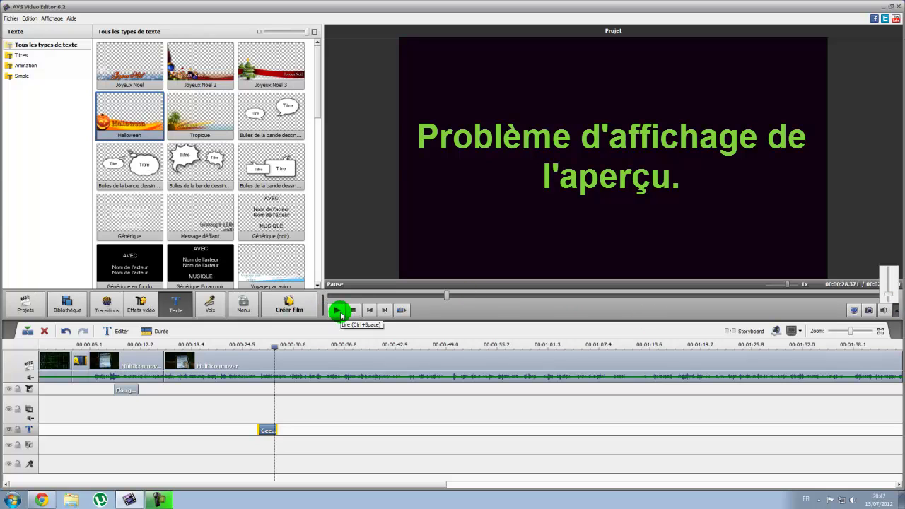
pyautogui.click(338, 311)
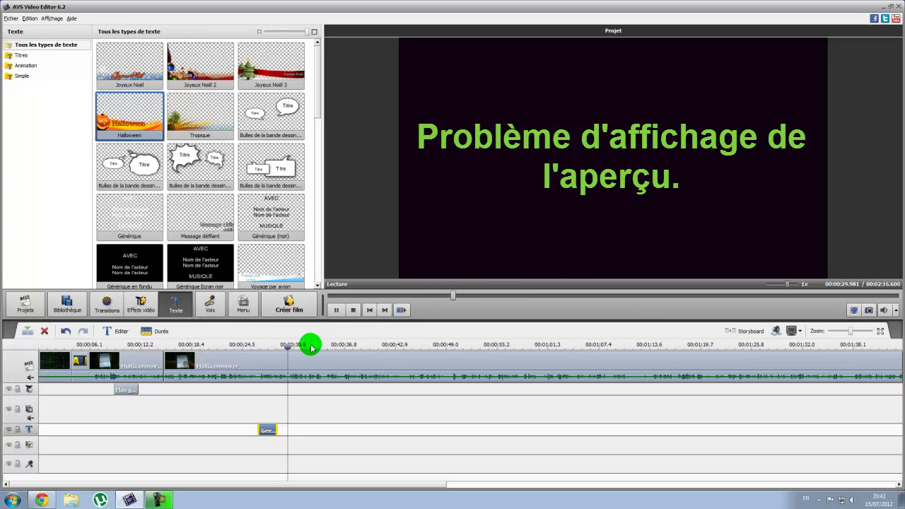
pyautogui.click(268, 367)
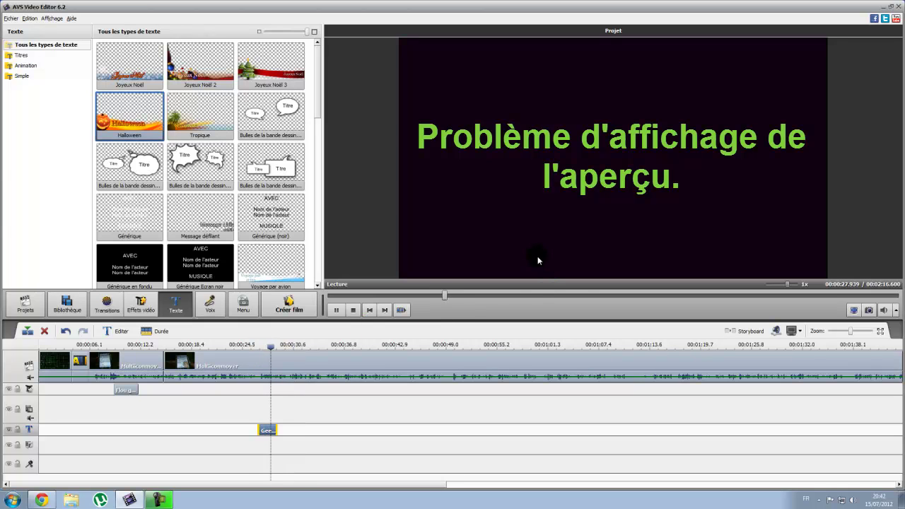
pyautogui.click(337, 311)
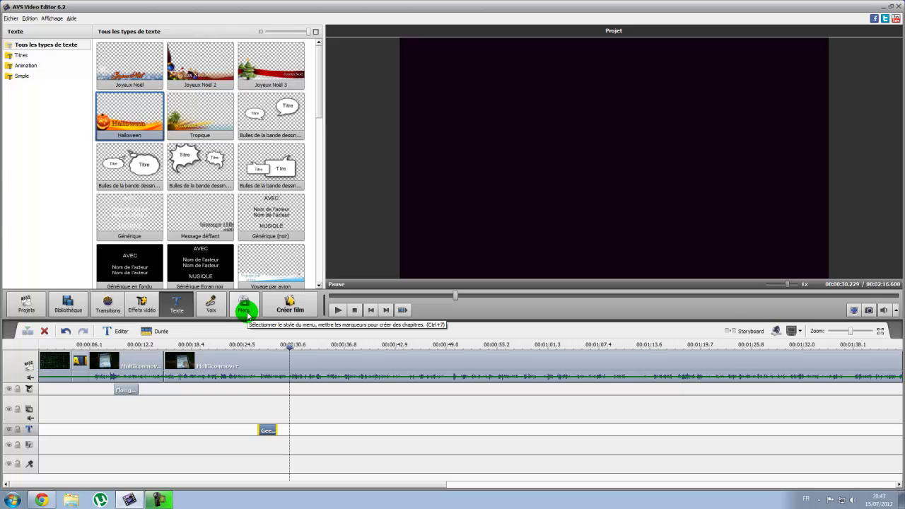
# Browse the disc menu styles and try to apply the Musique style, declining the download of its preset package
pyautogui.click(245, 313)
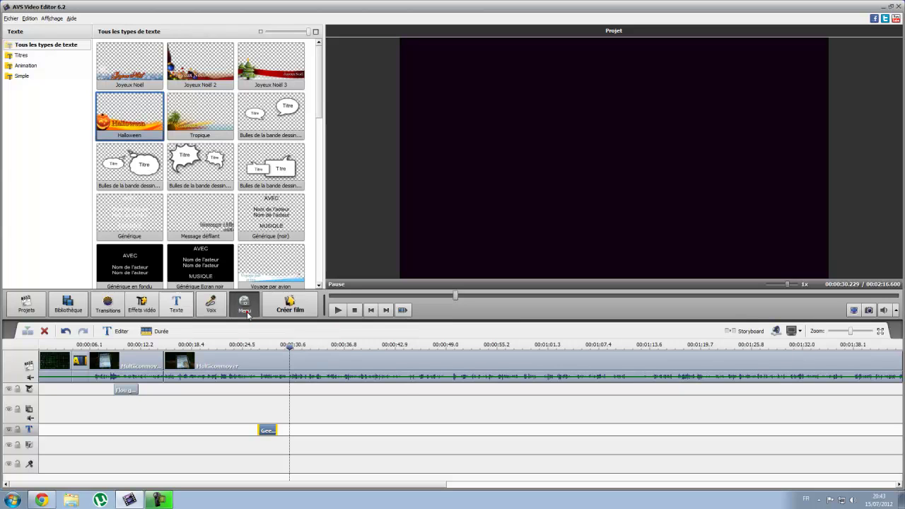
pyautogui.scroll(-4, 321, 73)
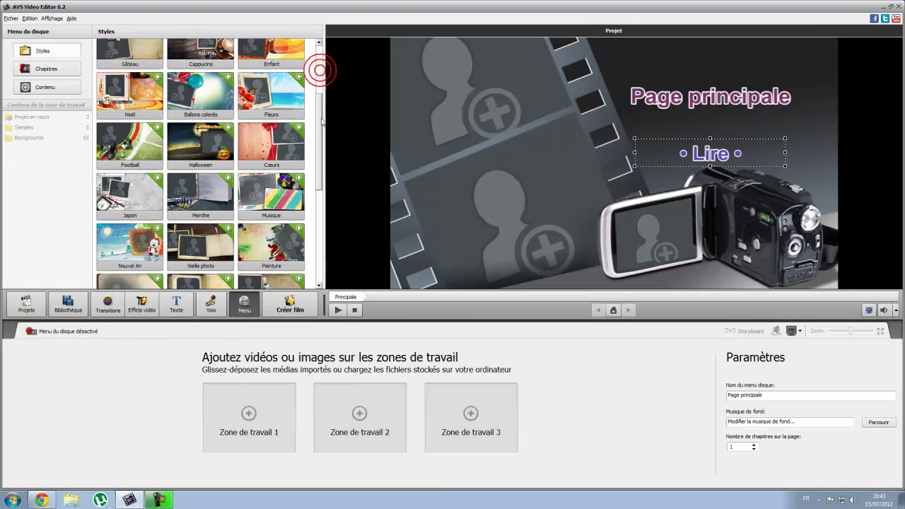
pyautogui.click(280, 187)
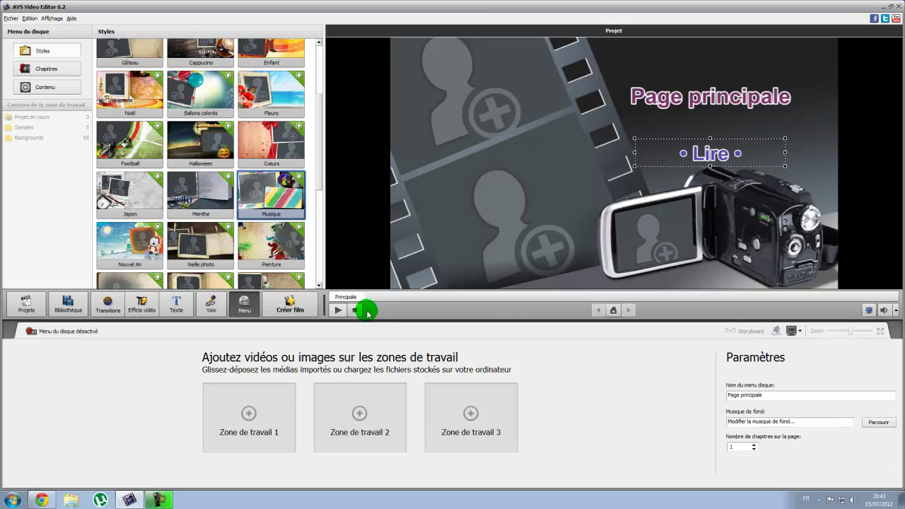
pyautogui.doubleClick(273, 201)
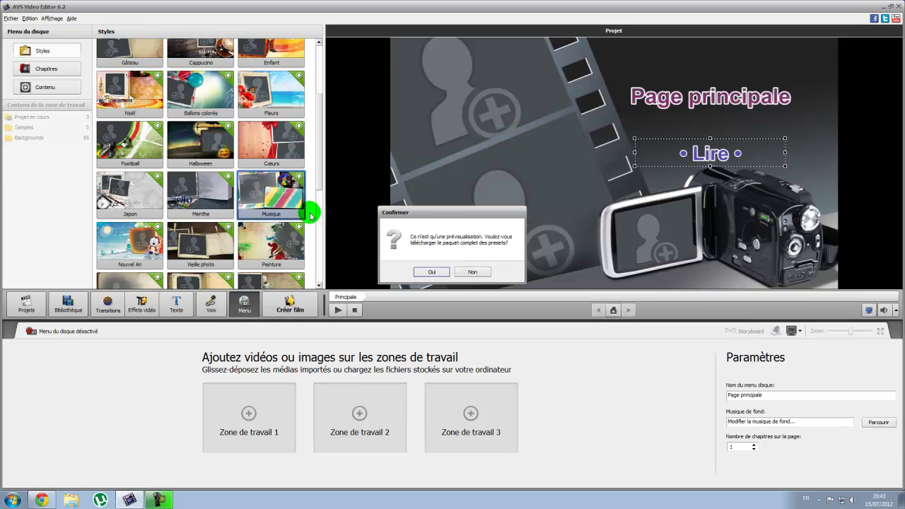
pyautogui.click(475, 273)
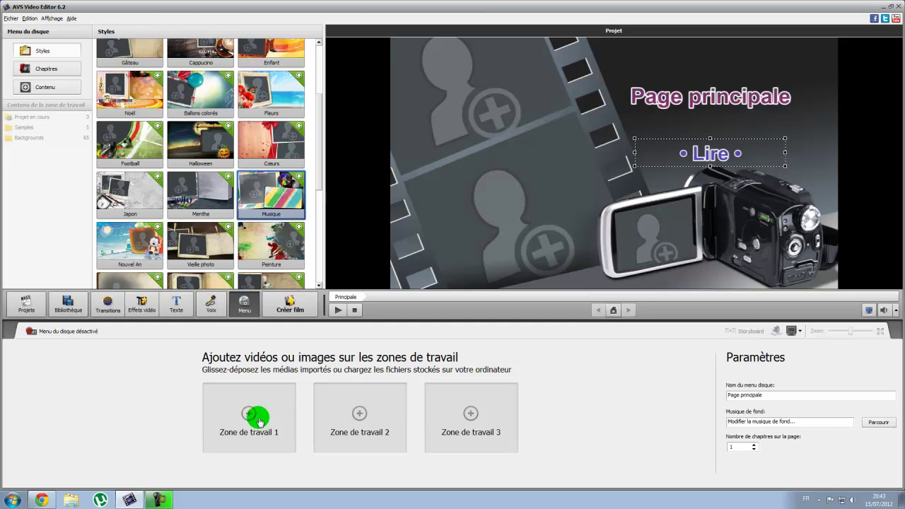
# View the disc menu's main page full screen and return to the media library
pyautogui.doubleClick(719, 151)
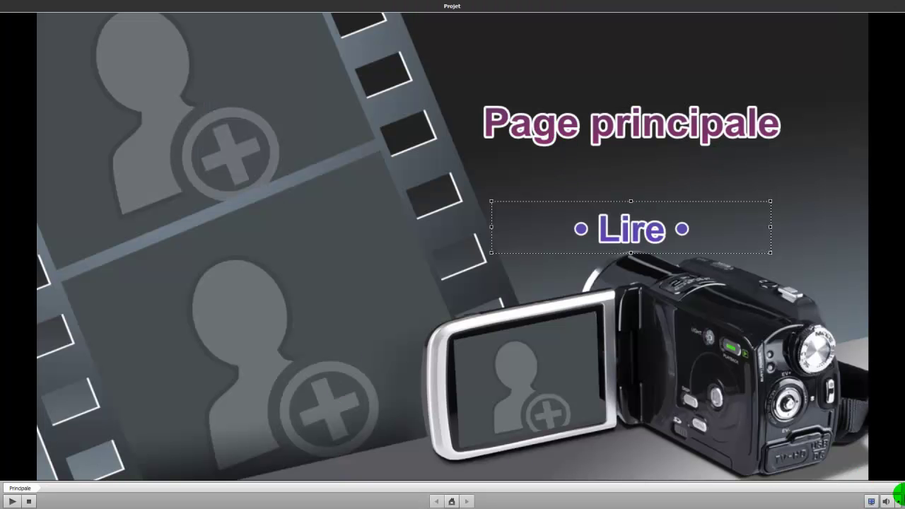
pyautogui.doubleClick(775, 183)
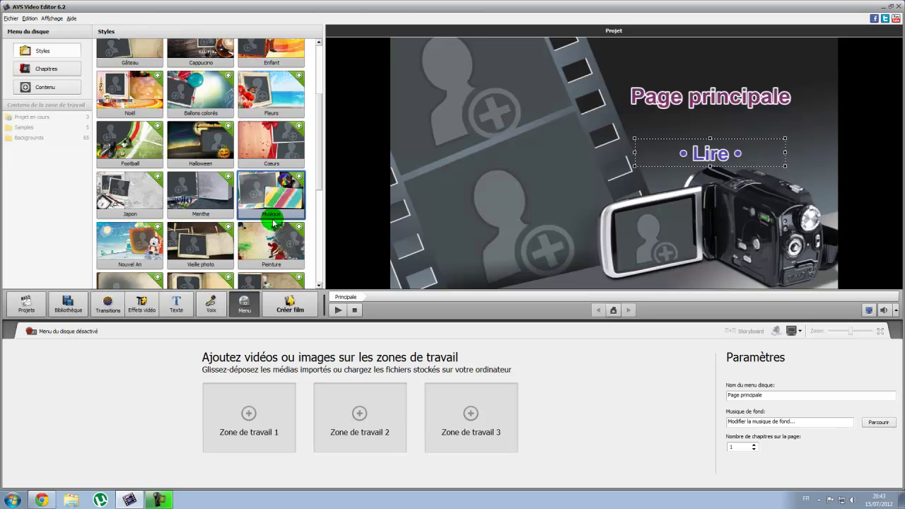
pyautogui.click(78, 295)
# Examine the object and line commands available in the editing commands for the timeline
pyautogui.click(29, 18)
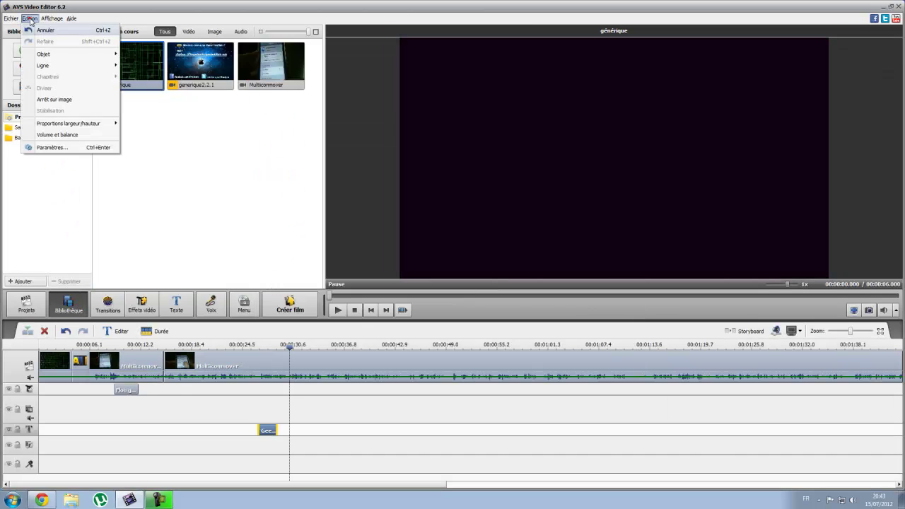
pyautogui.moveTo(44, 56)
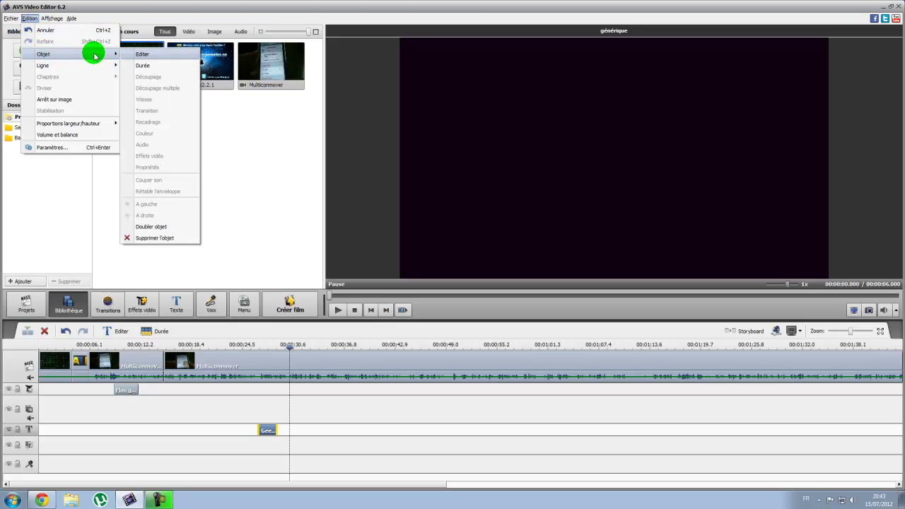
pyautogui.moveTo(92, 65)
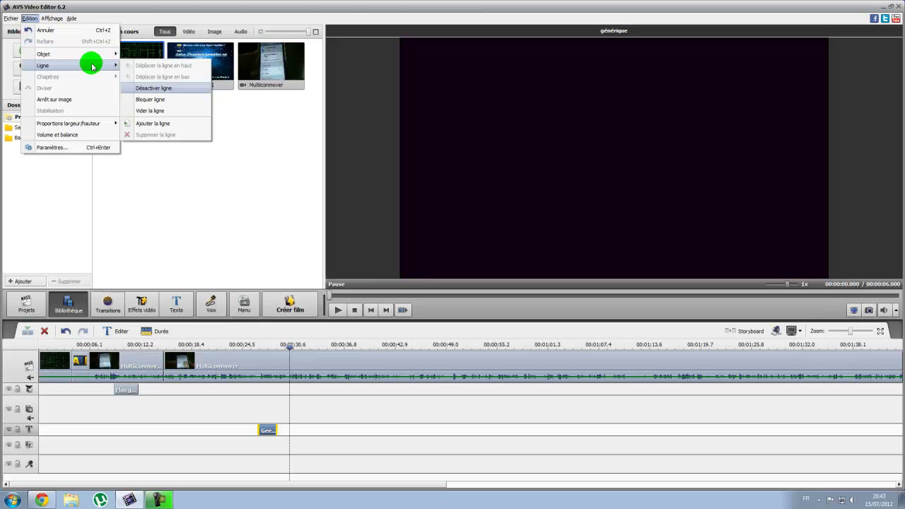
# Deactivate the empty timeline line between the text line and the voice recording line
pyautogui.click(12, 447)
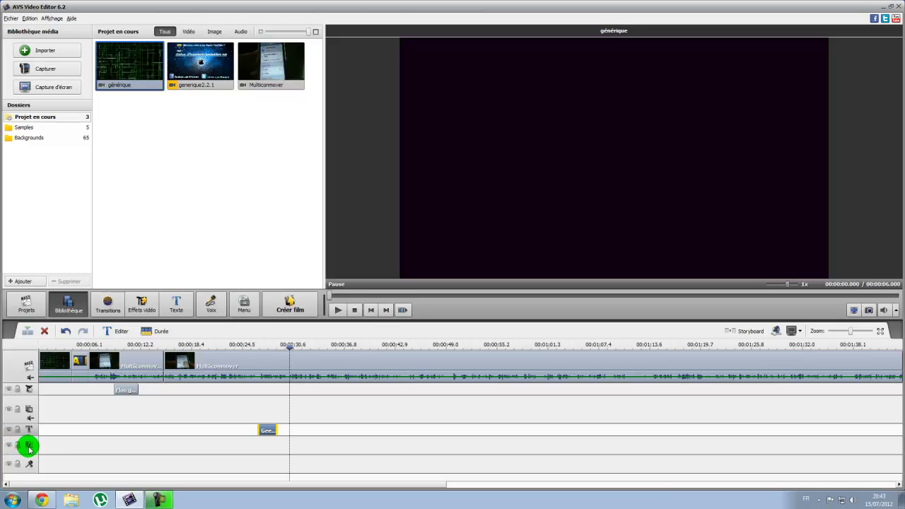
pyautogui.rightClick(31, 445)
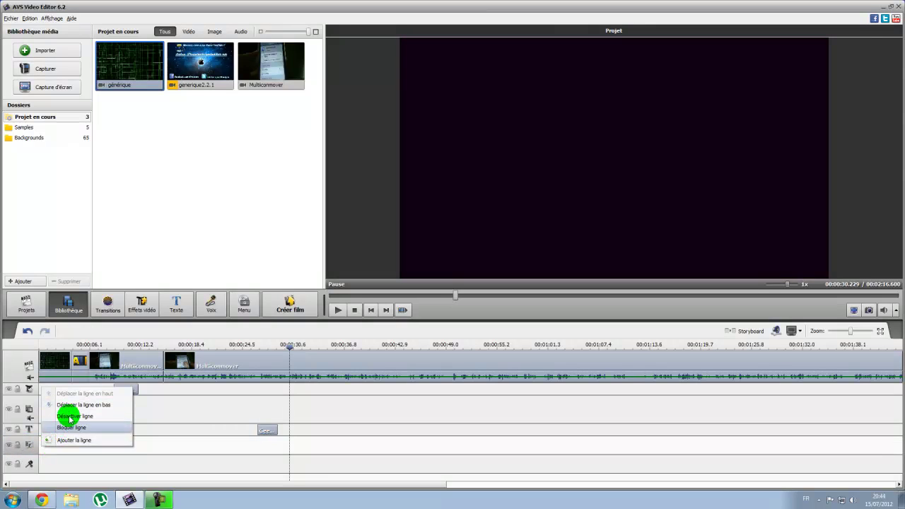
pyautogui.click(70, 417)
pyautogui.click(13, 448)
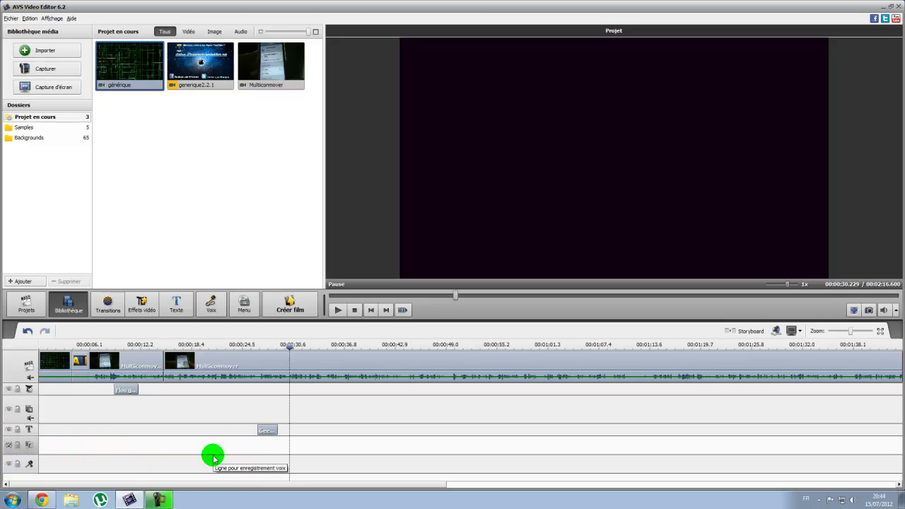
# Open the program settings, check the preview quality options keeping Moyen (par defaut), and review the timeline, default duration and scene detection settings
pyautogui.click(27, 18)
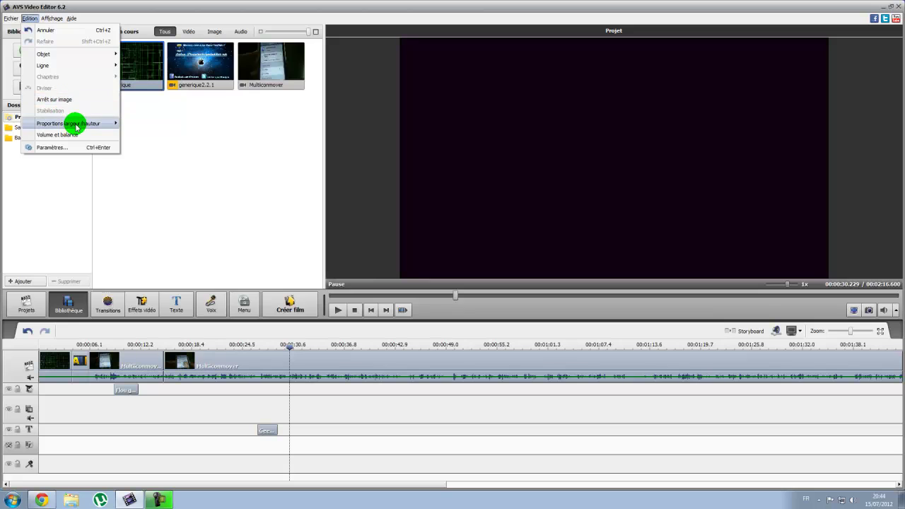
pyautogui.moveTo(76, 127)
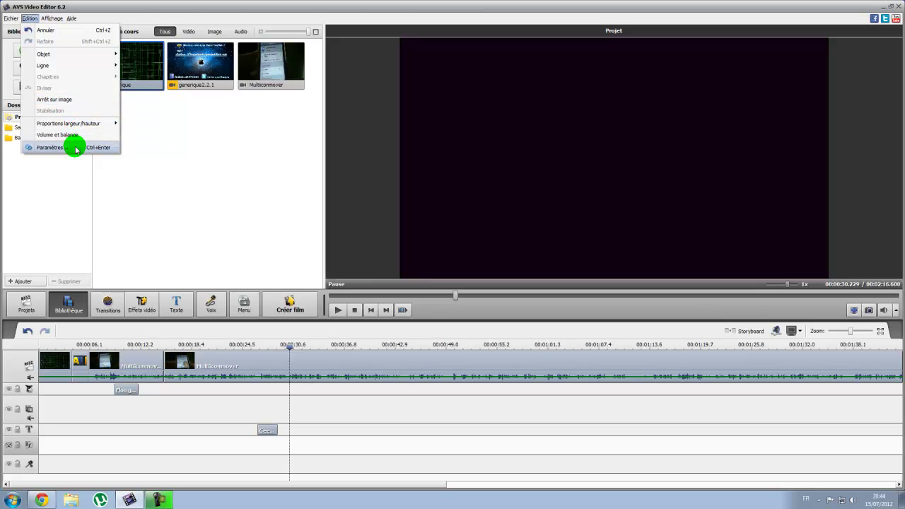
pyautogui.click(75, 148)
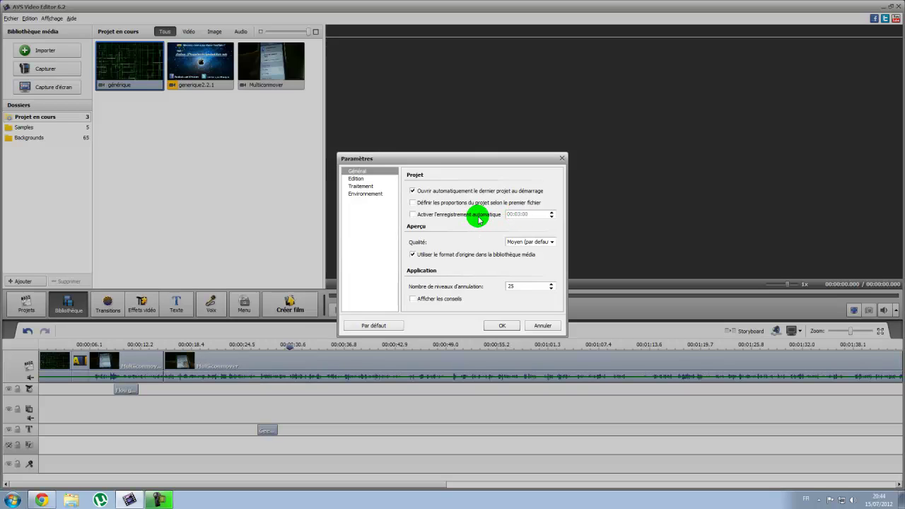
pyautogui.click(516, 245)
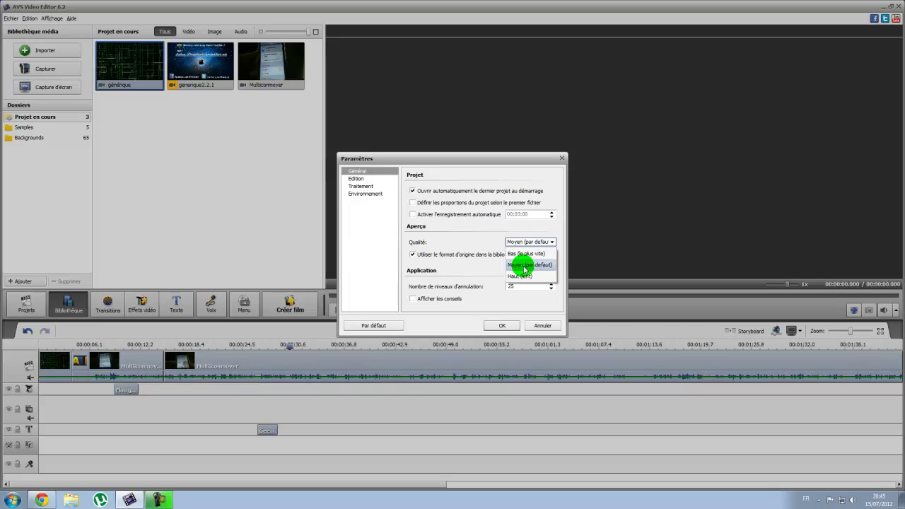
pyautogui.click(524, 265)
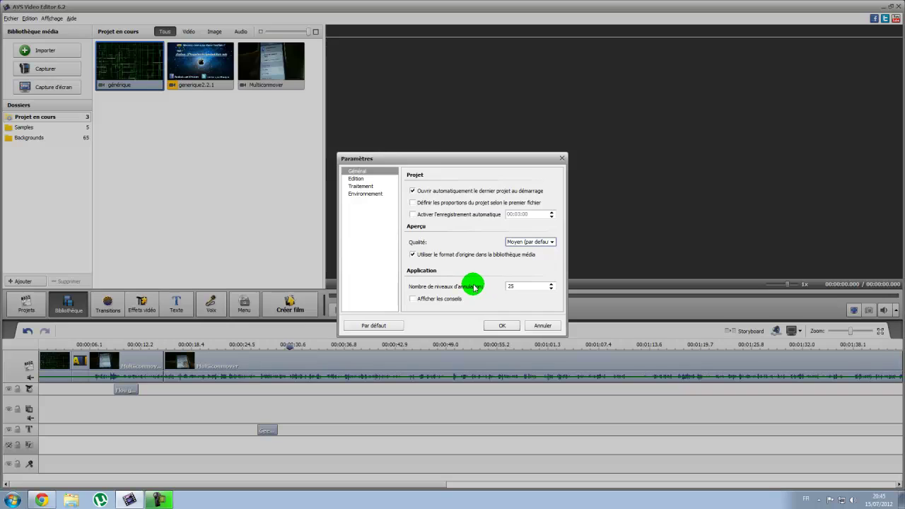
pyautogui.click(356, 179)
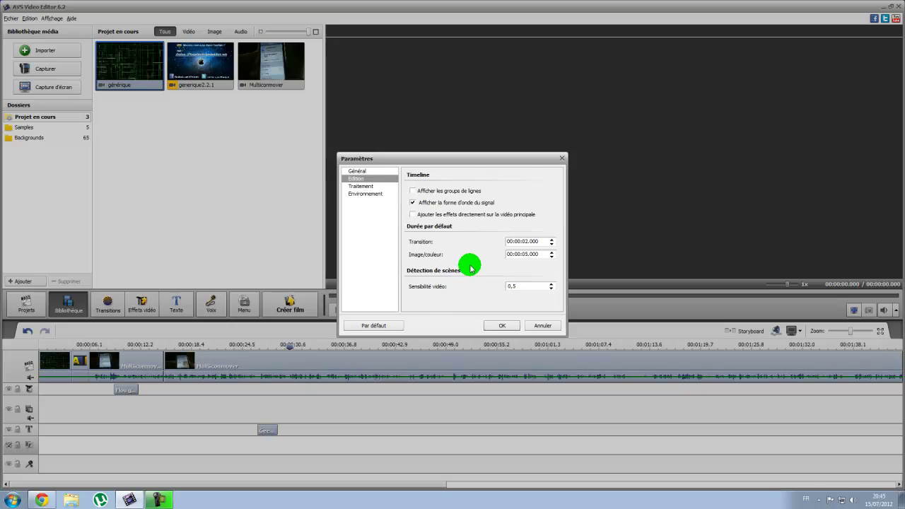
pyautogui.doubleClick(521, 289)
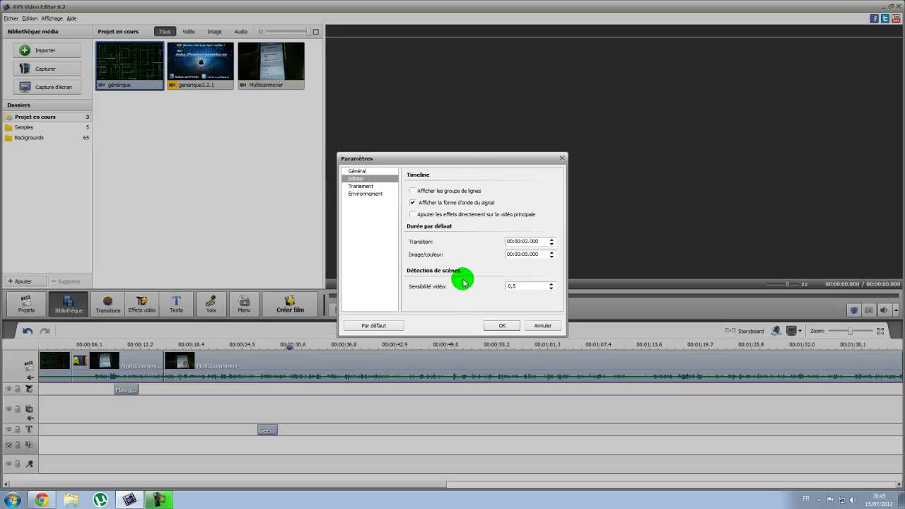
# Review the conversion priority and resizing type options and the temporary folder and HD cache settings, and confirm the settings dialog
pyautogui.click(357, 186)
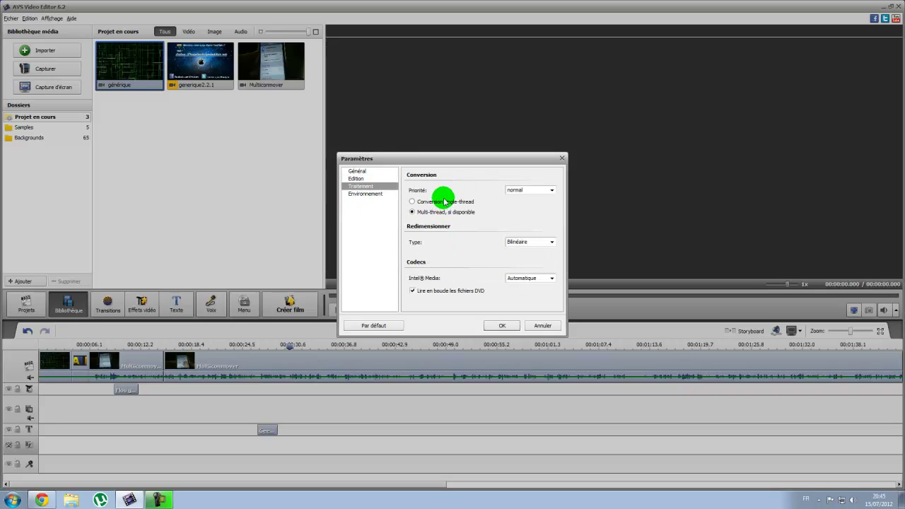
pyautogui.click(537, 192)
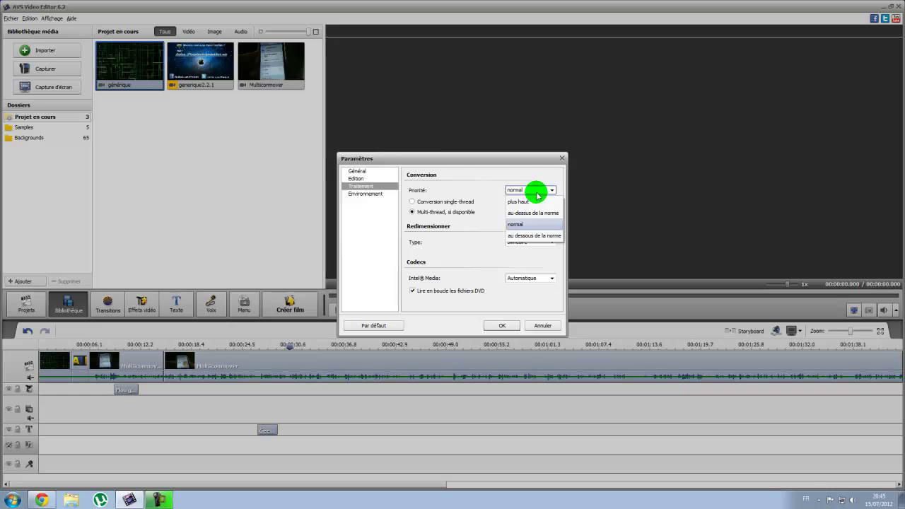
pyautogui.click(536, 189)
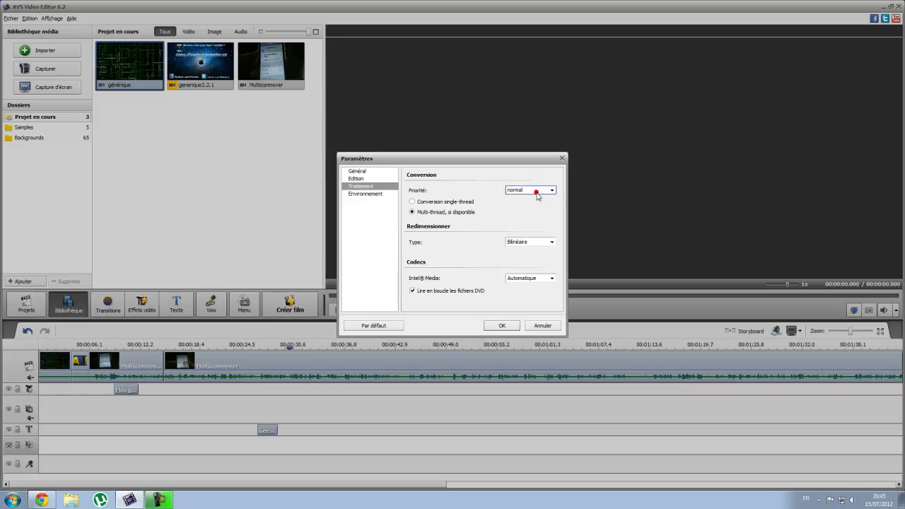
pyautogui.click(523, 242)
pyautogui.click(523, 243)
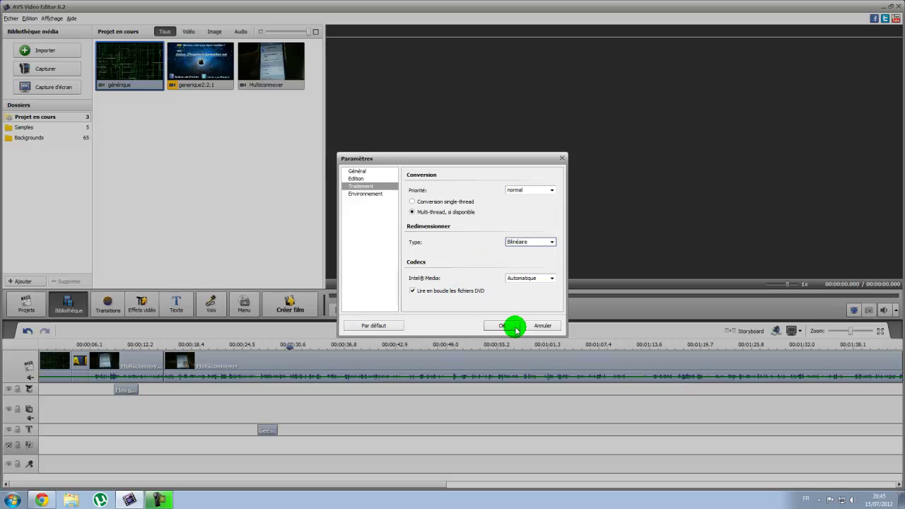
pyautogui.click(362, 194)
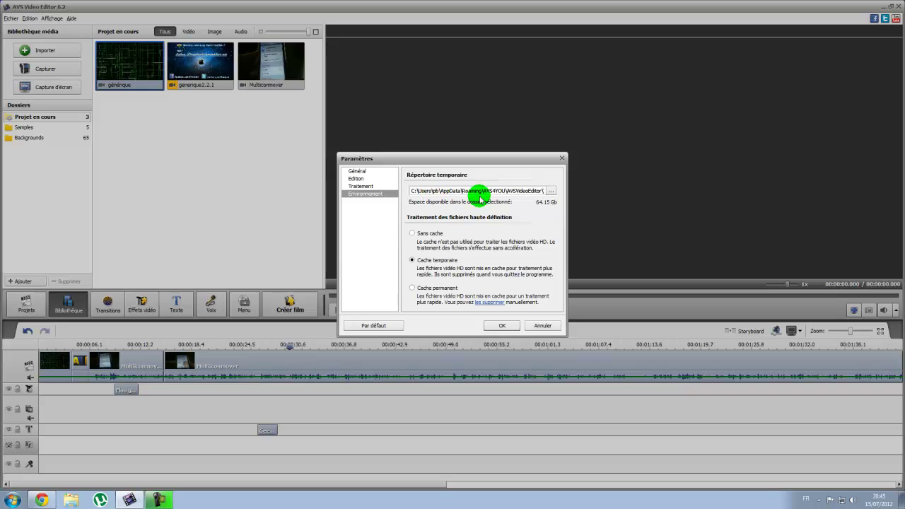
pyautogui.click(502, 326)
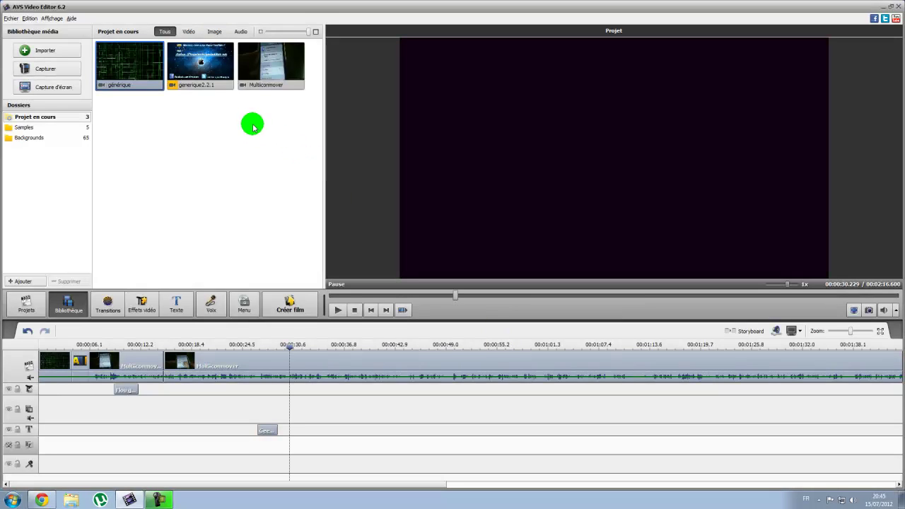
# Start creating the film in the Fichier category, browse the AVI profiles without changing the profile, and return to the video categories
pyautogui.click(300, 311)
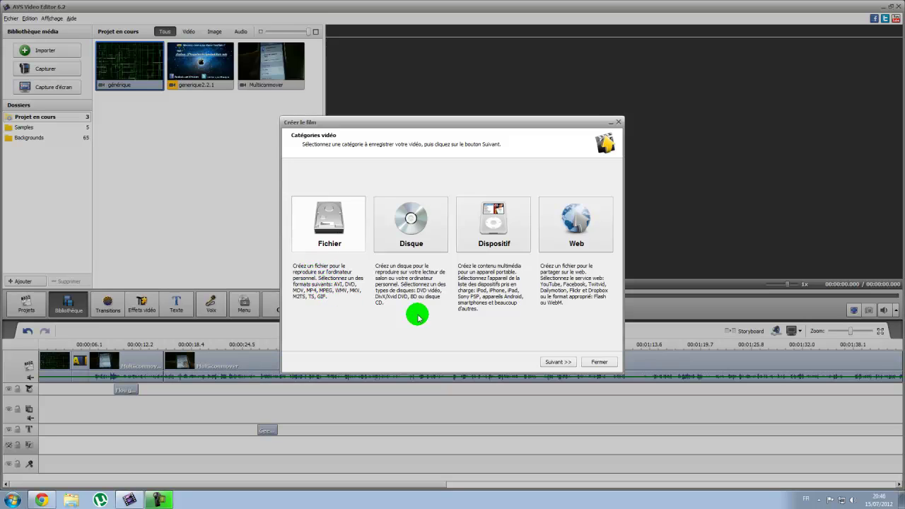
pyautogui.click(558, 362)
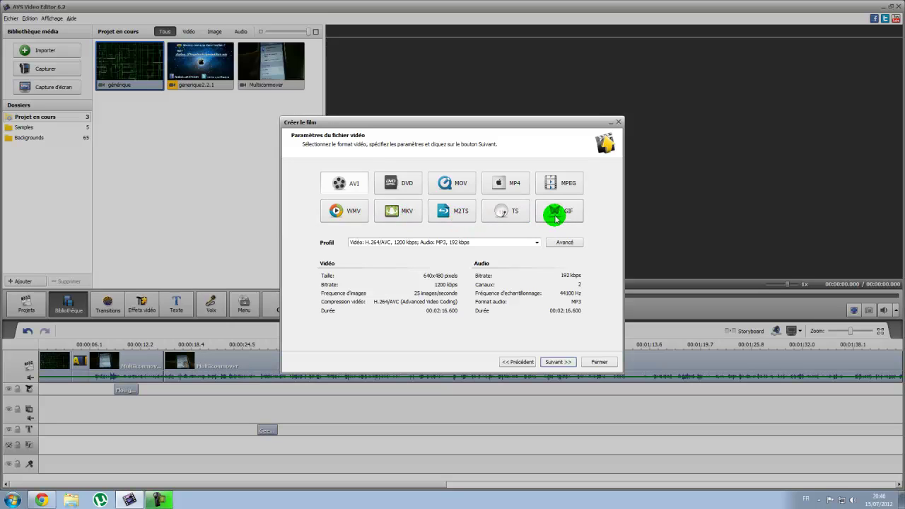
pyautogui.click(502, 243)
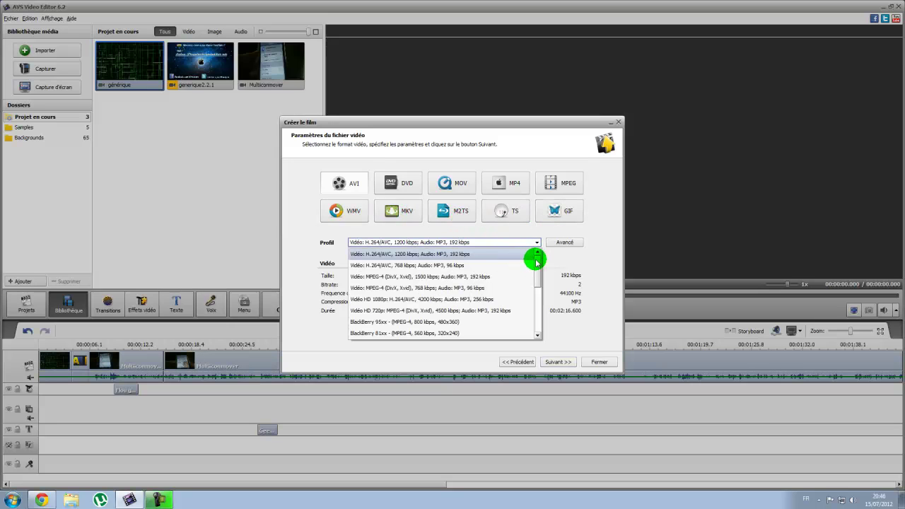
pyautogui.scroll(-1, 540, 269)
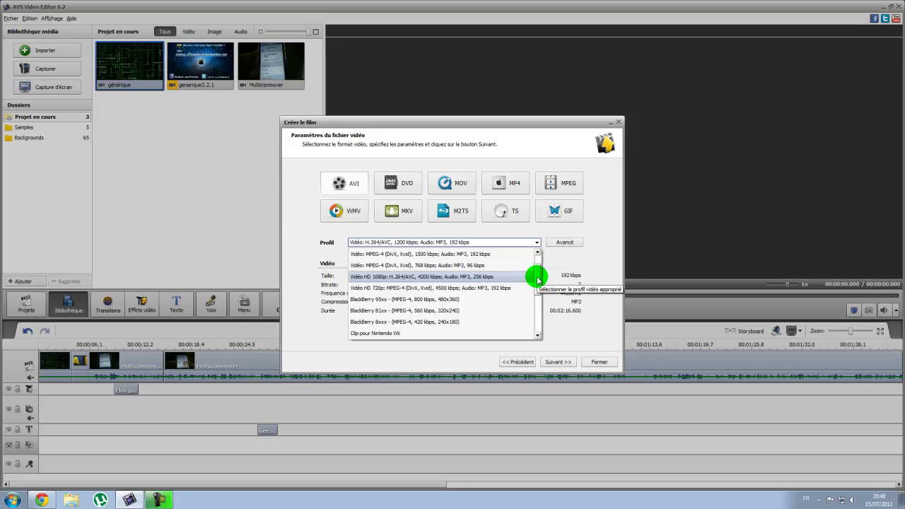
pyautogui.click(536, 277)
pyautogui.moveTo(539, 283); pyautogui.dragTo(542, 314)
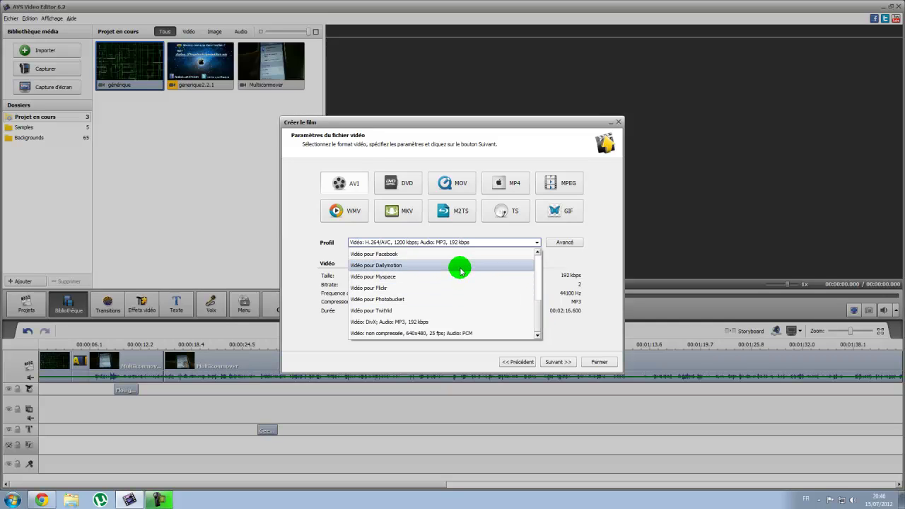
pyautogui.click(492, 243)
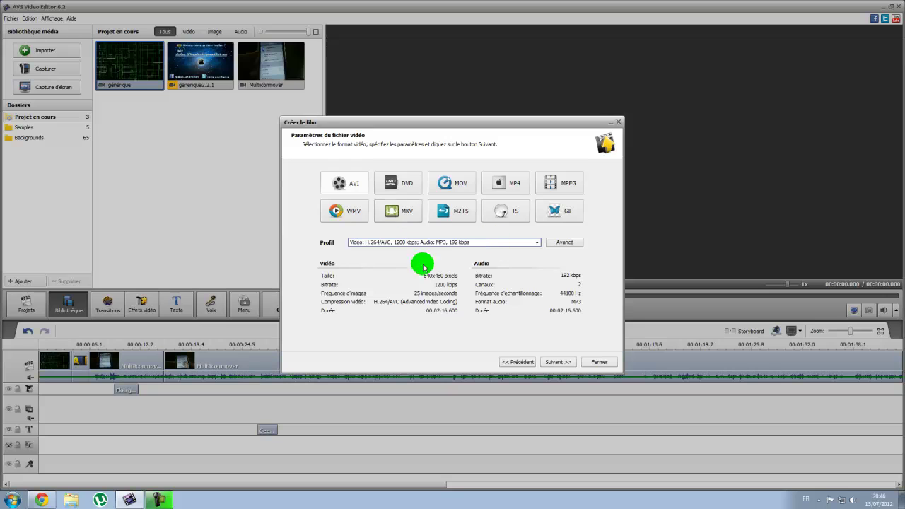
pyautogui.click(516, 361)
# View the DVD disc parameters and profile of the Disque category and return to the video categories
pyautogui.click(410, 220)
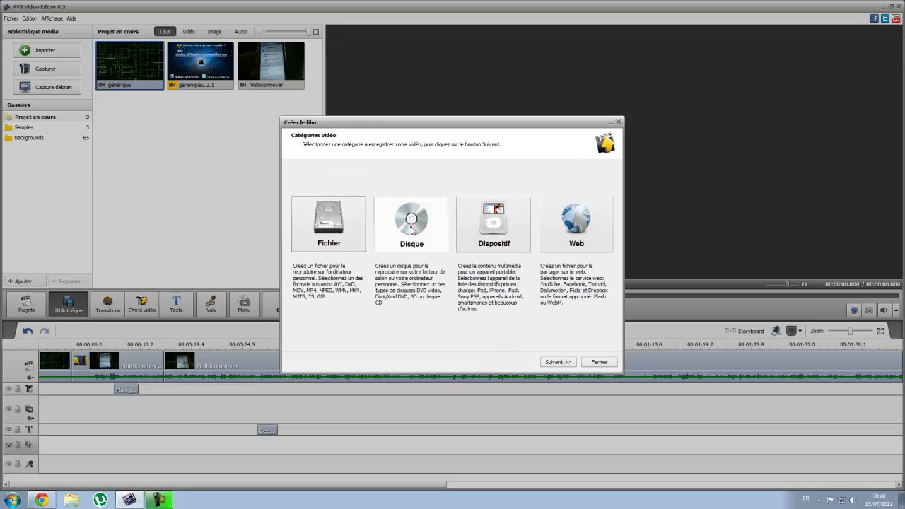
pyautogui.click(566, 361)
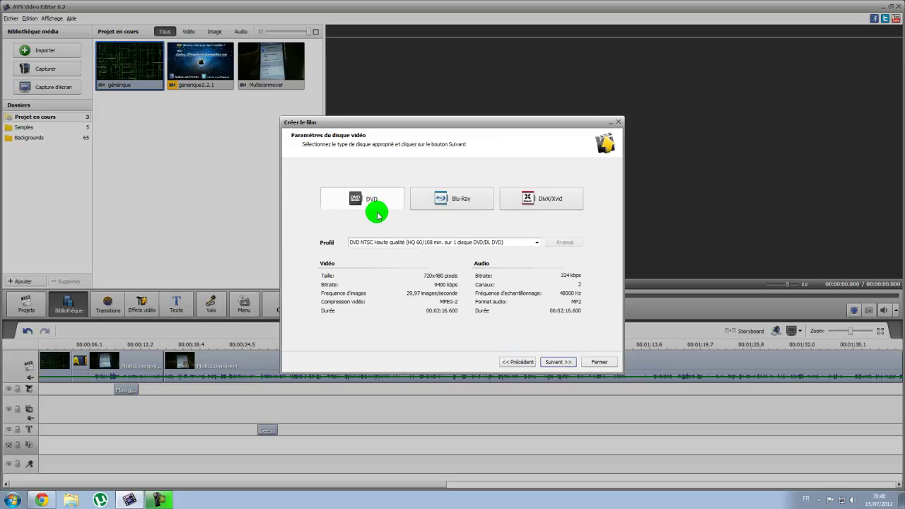
pyautogui.click(463, 242)
pyautogui.click(519, 362)
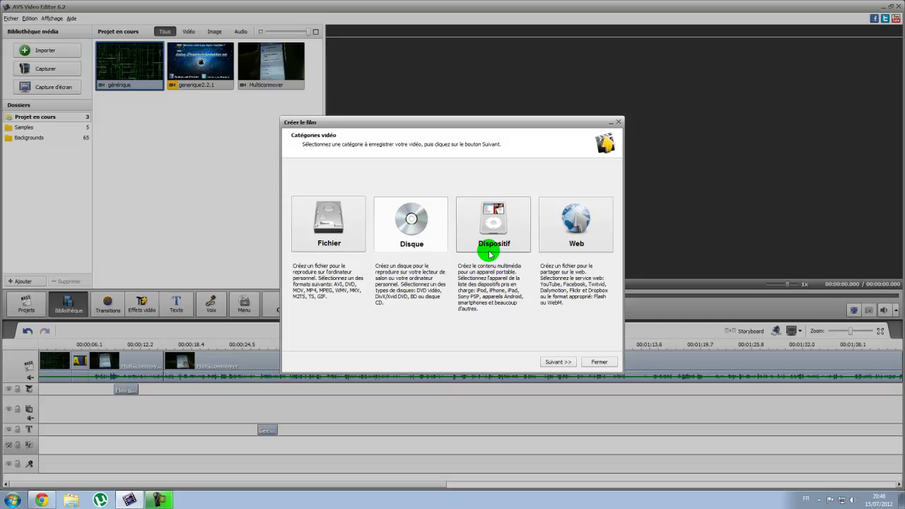
# Browse the Apple profiles of the Dispositif category and return to the video categories
pyautogui.click(490, 253)
pyautogui.click(551, 361)
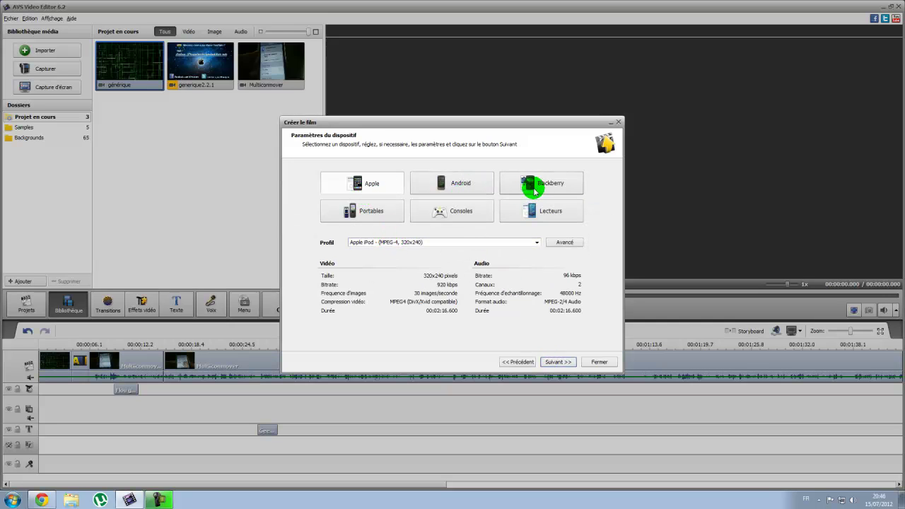
pyautogui.click(537, 242)
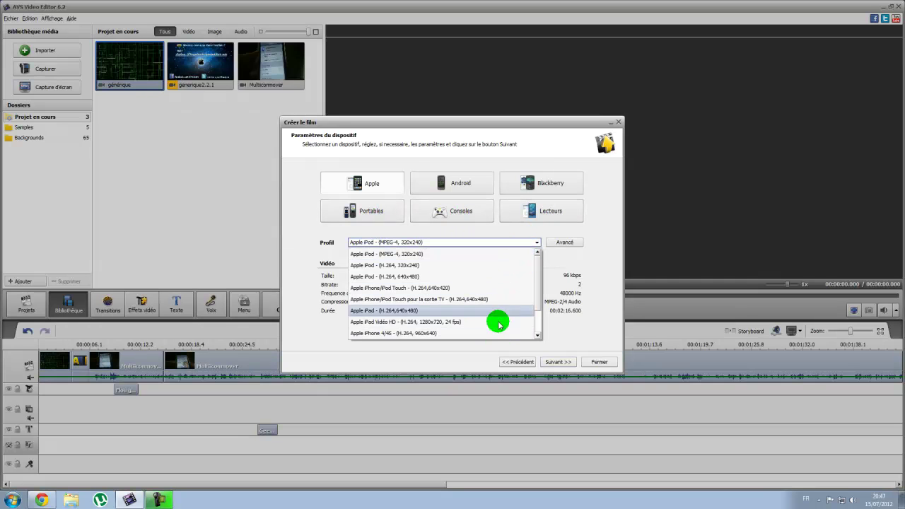
pyautogui.scroll(-1, 542, 307)
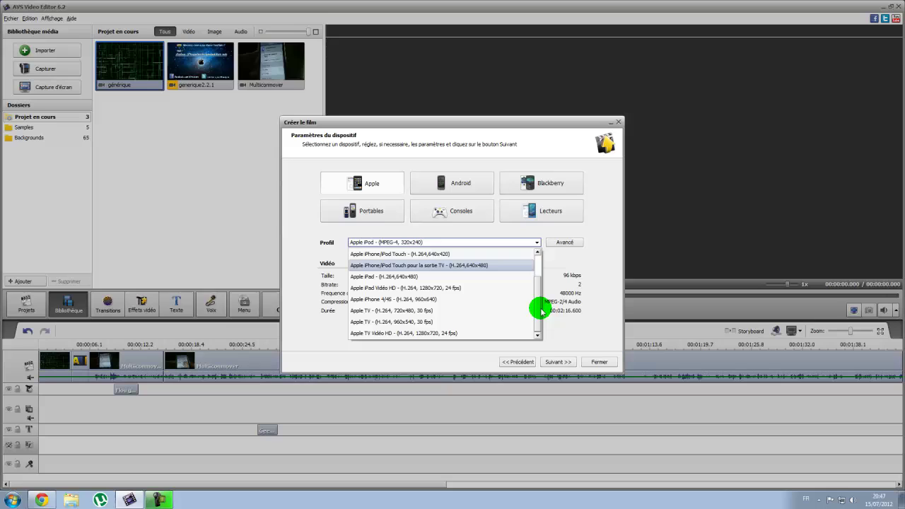
pyautogui.click(532, 363)
pyautogui.click(532, 363)
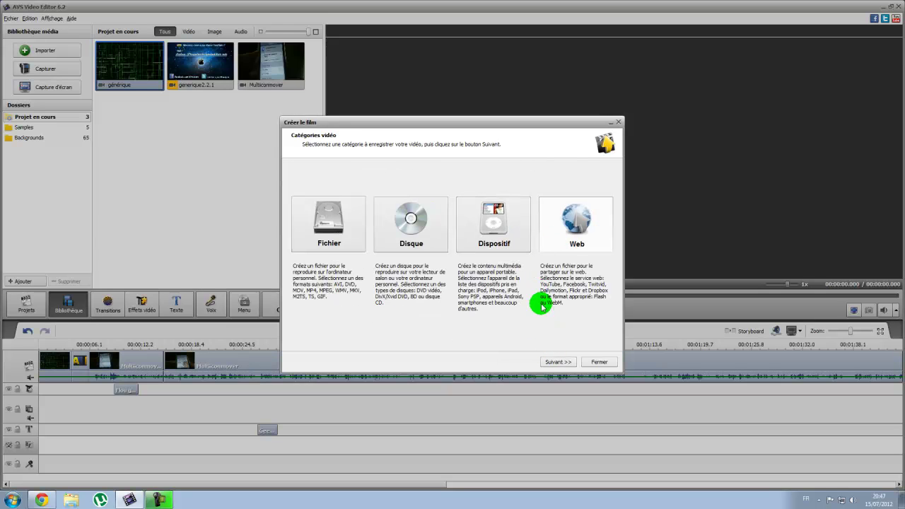
# Continue with the Web category and choose the Vidéo HD pour YouTube profile for the YouTube output
pyautogui.click(556, 362)
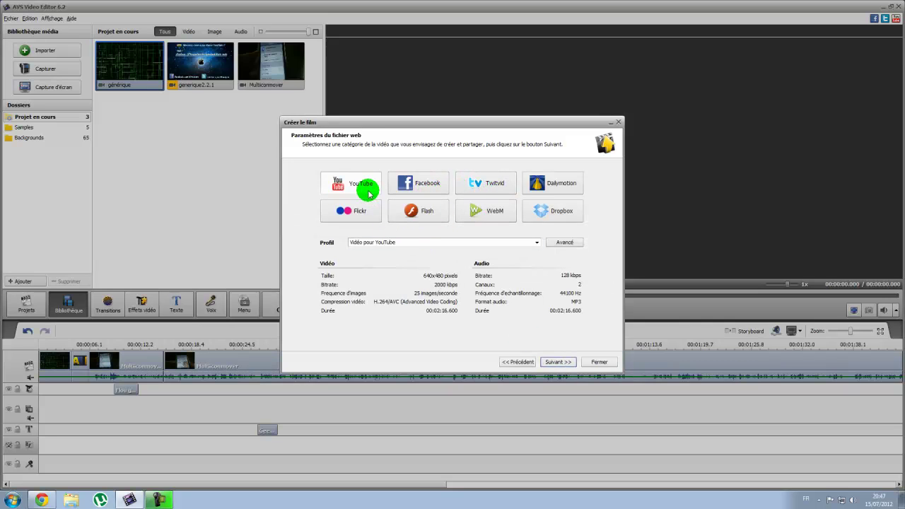
pyautogui.click(388, 243)
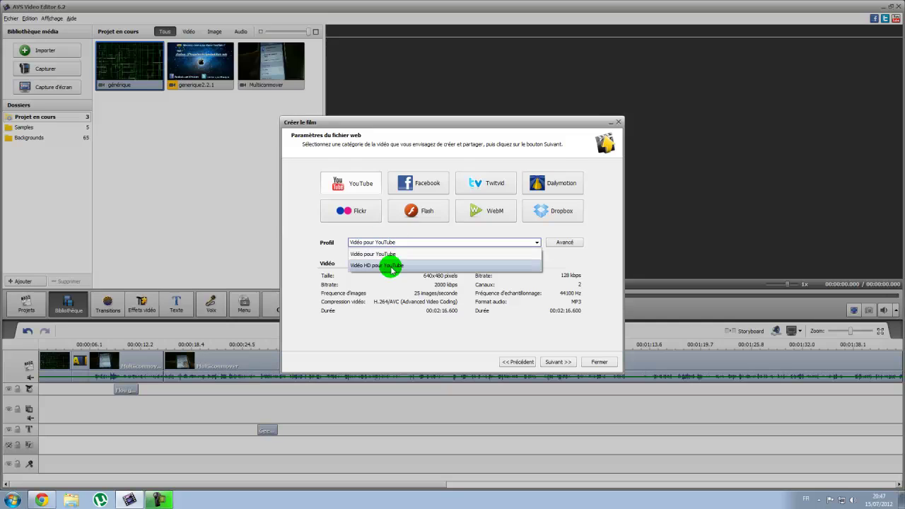
pyautogui.click(391, 266)
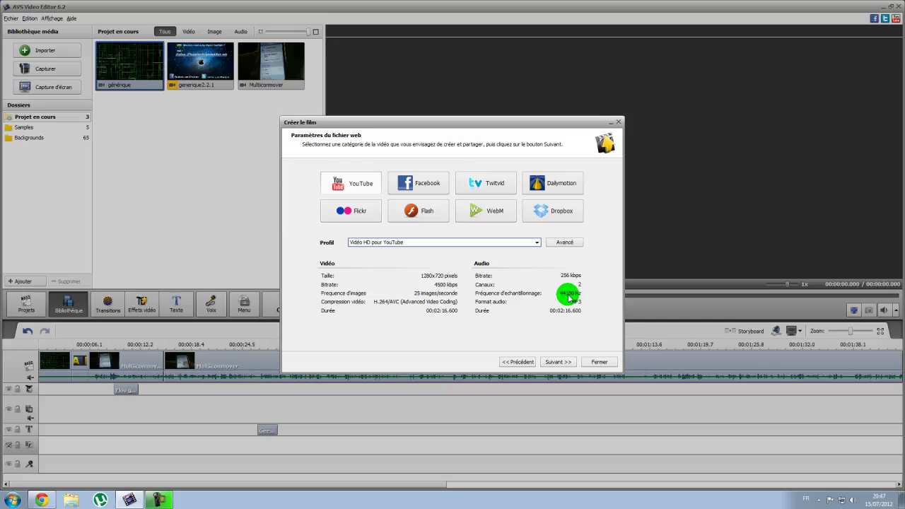
# Examine the detailed codec, frame size and bitrate settings of the YouTube HD profile and return to the simple view
pyautogui.click(564, 243)
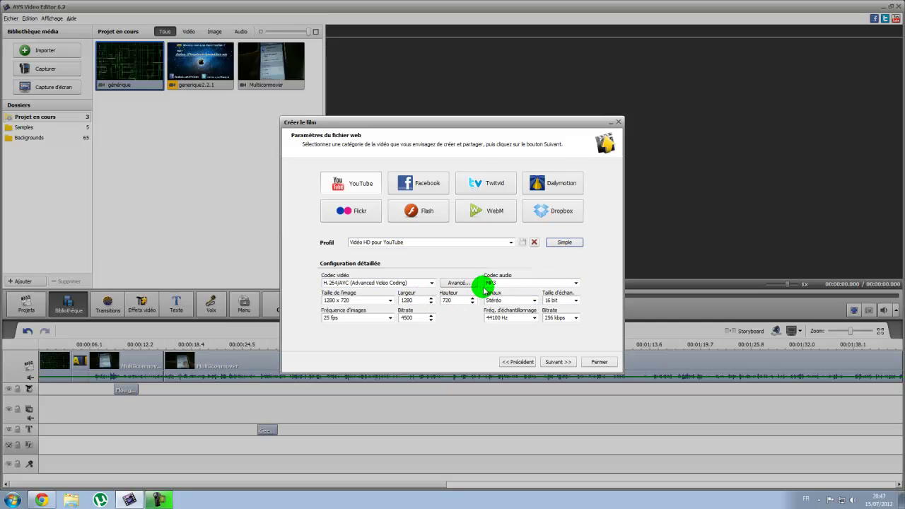
pyautogui.click(463, 301)
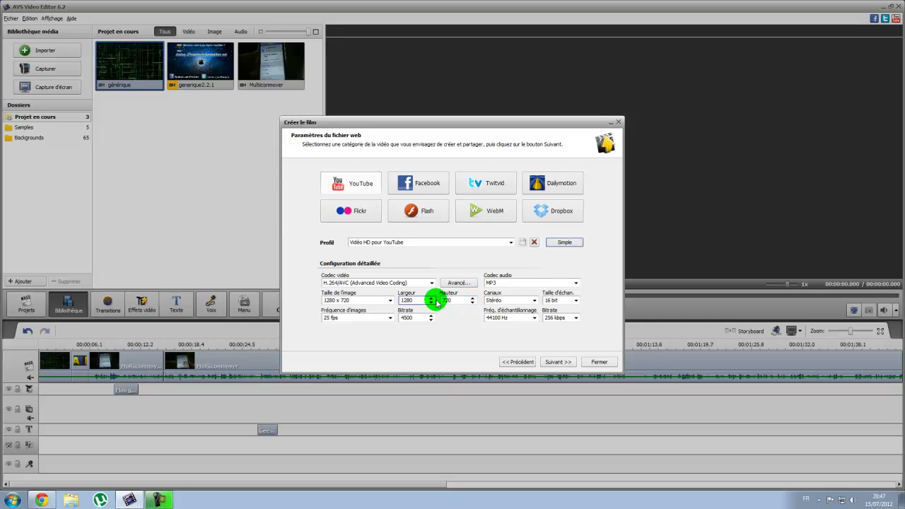
pyautogui.click(562, 243)
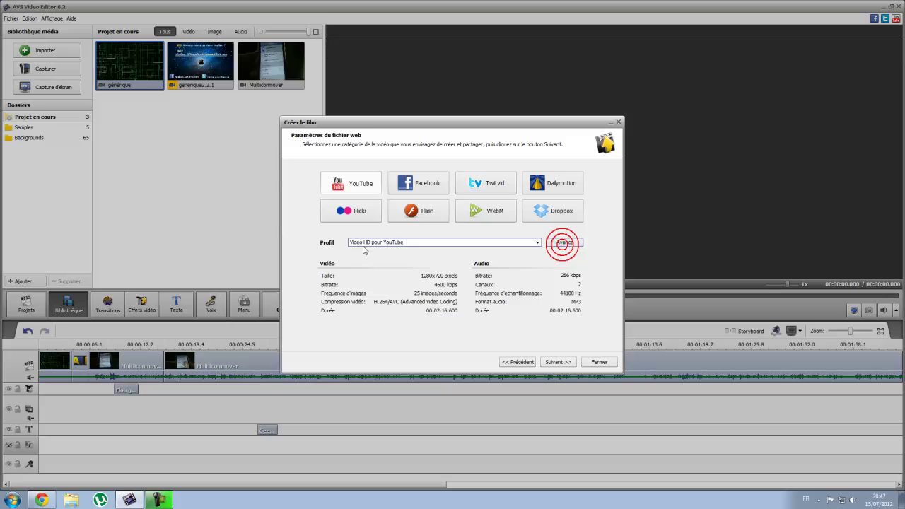
# Continue to the output file settings, choose Mes vidéos as the destination folder and name the film essai1
pyautogui.click(557, 362)
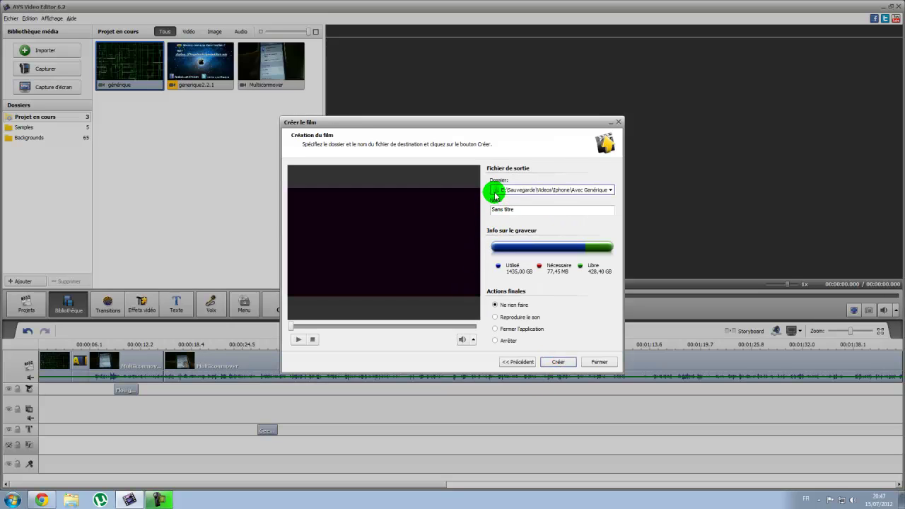
pyautogui.click(522, 189)
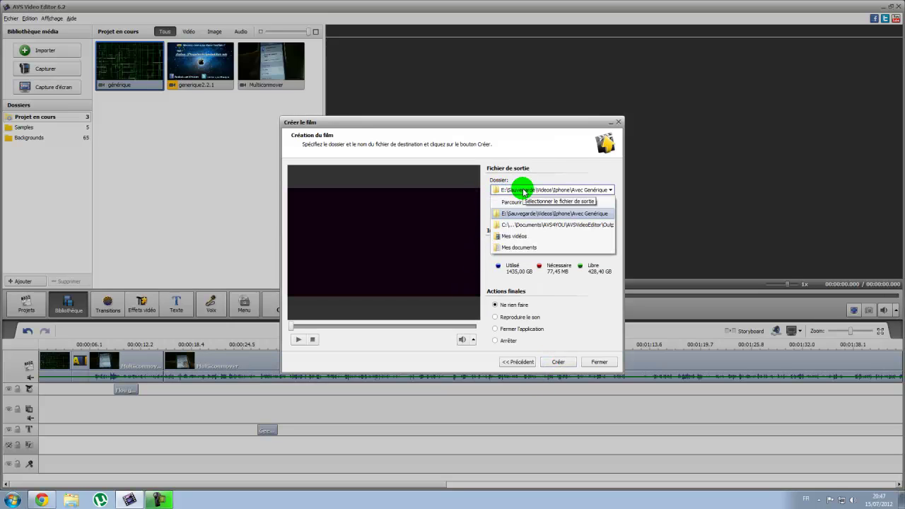
pyautogui.click(524, 235)
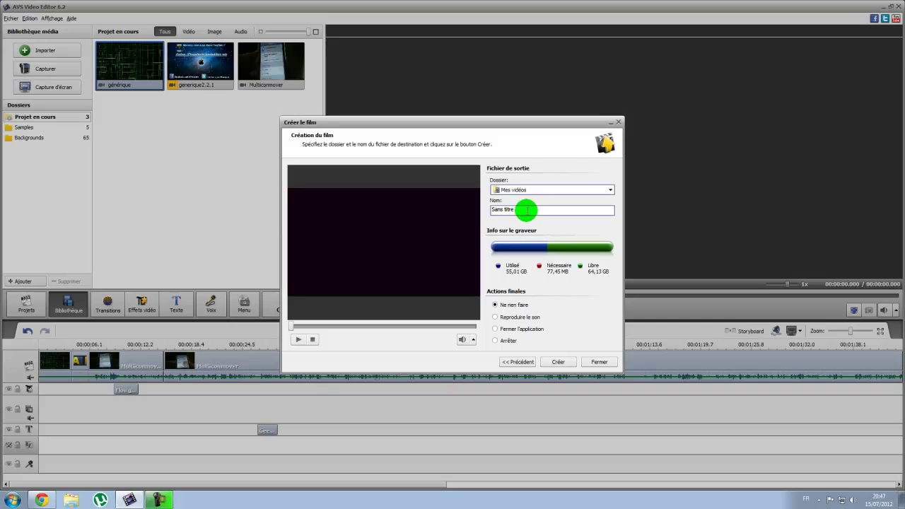
pyautogui.click(525, 209)
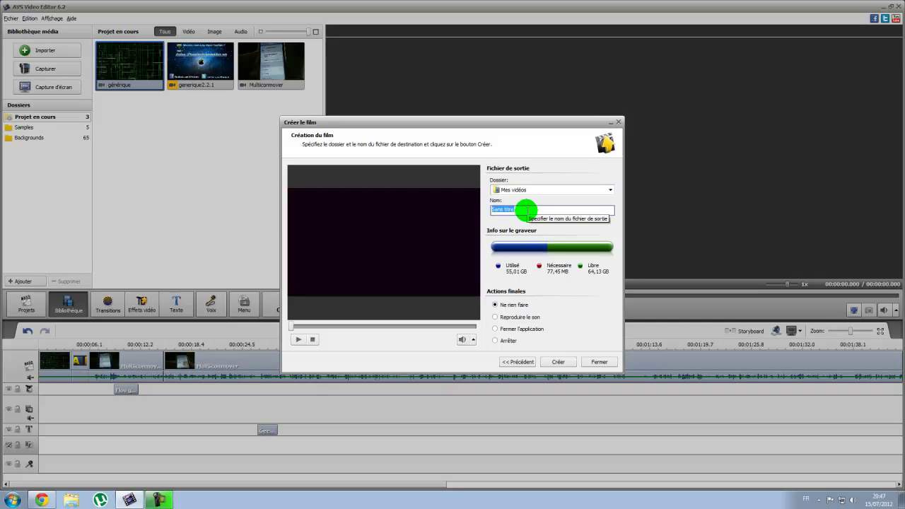
pyautogui.write('essai1')
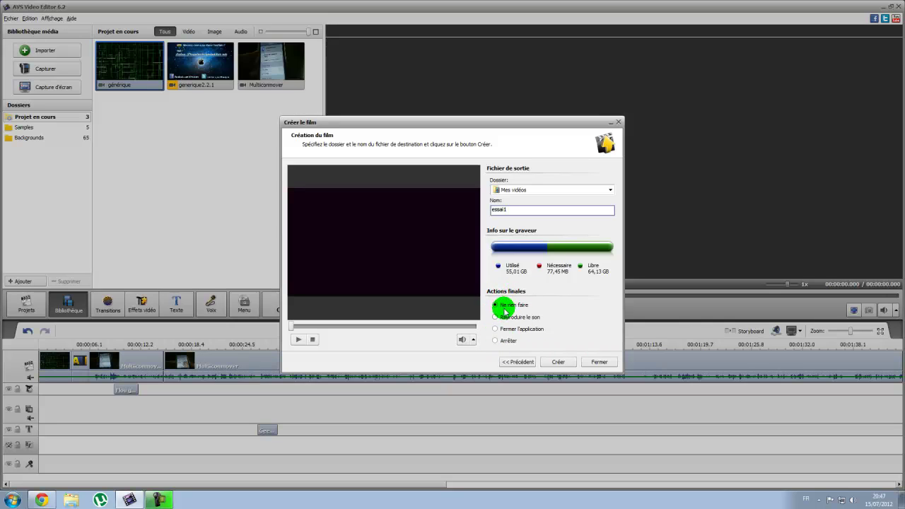
# Start creating the film and toggle the preview display off and on during the conversion
pyautogui.click(556, 362)
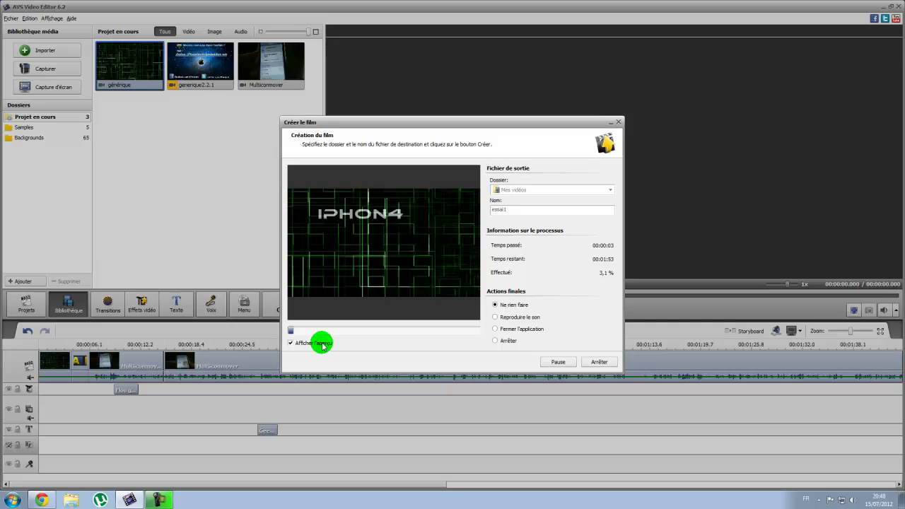
pyautogui.click(322, 345)
pyautogui.click(291, 343)
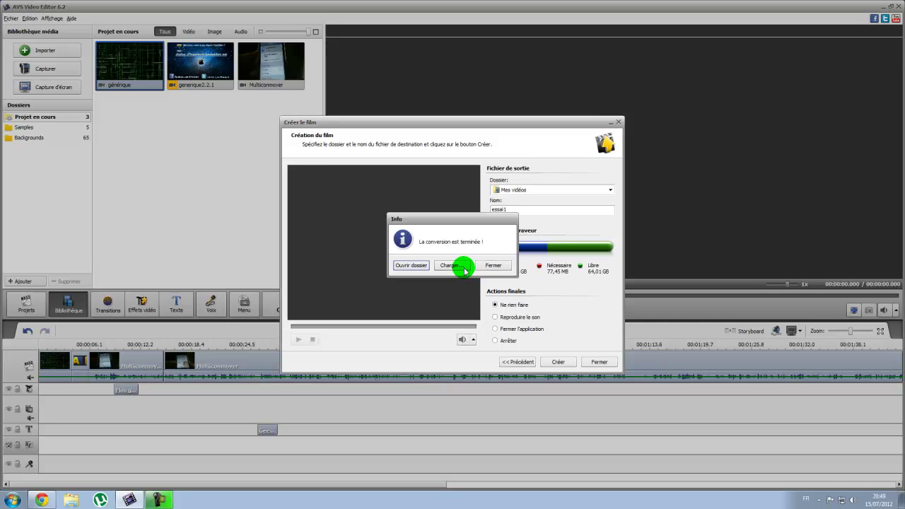
# Open the output folder, play the exported essai1 video in VLC, pause it and close the player
pyautogui.click(412, 266)
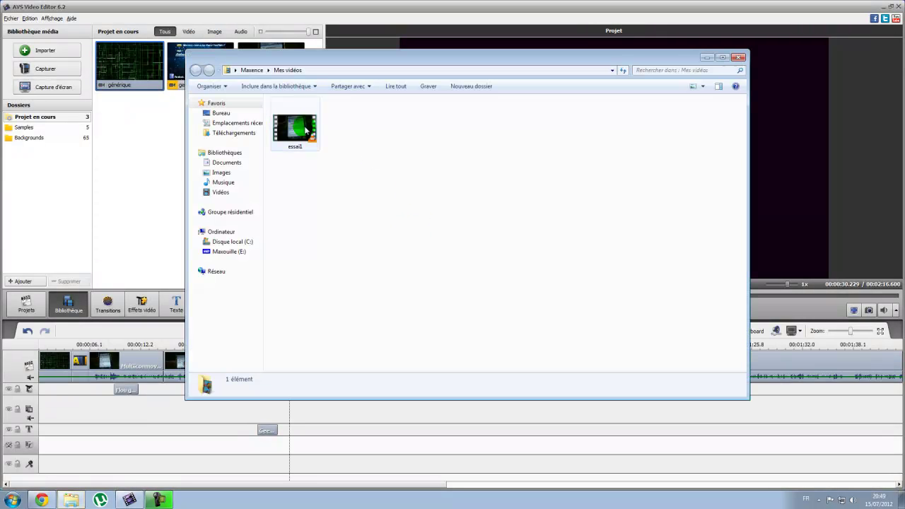
pyautogui.doubleClick(293, 142)
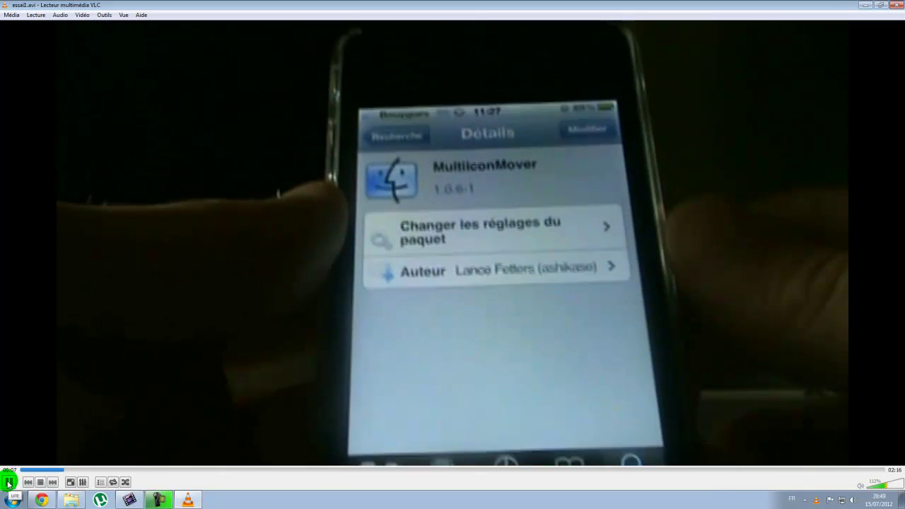
pyautogui.click(9, 482)
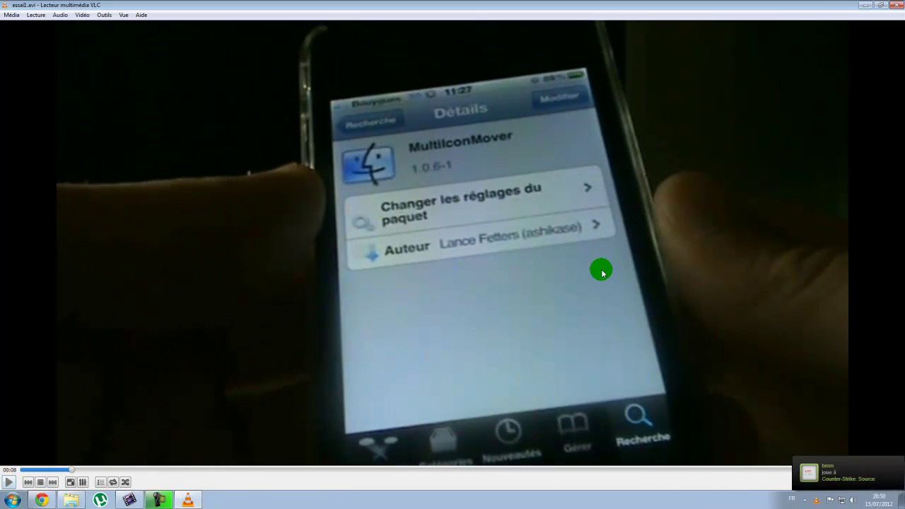
pyautogui.click(899, 7)
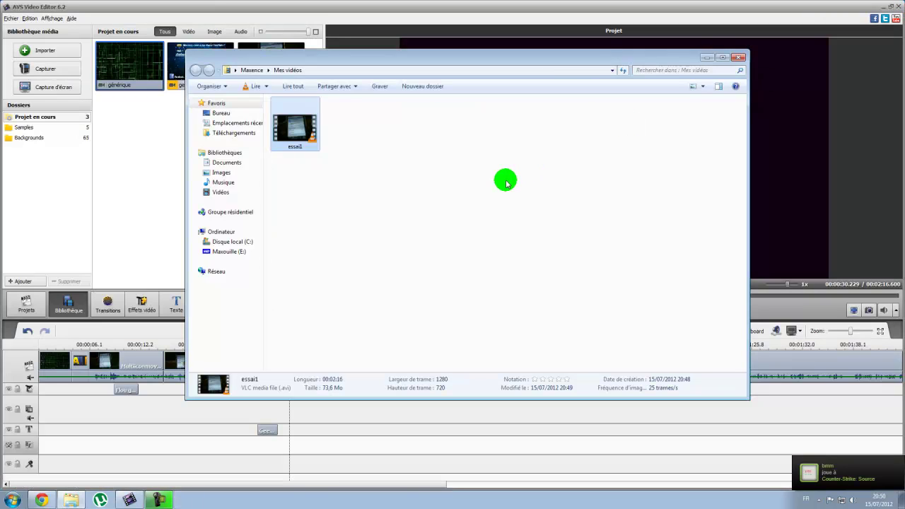